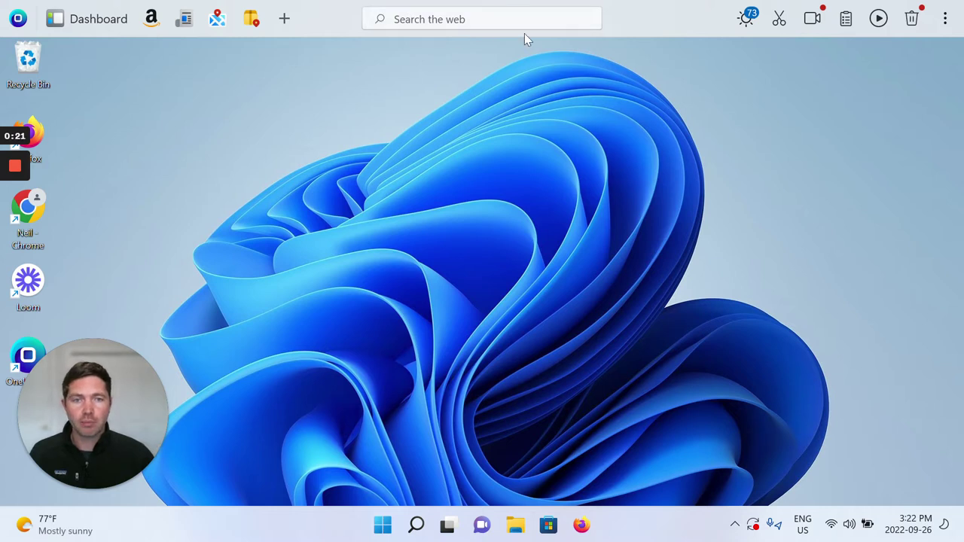
Step: Expand the dock search box into a full box and collapse it back, twice
click(561, 23)
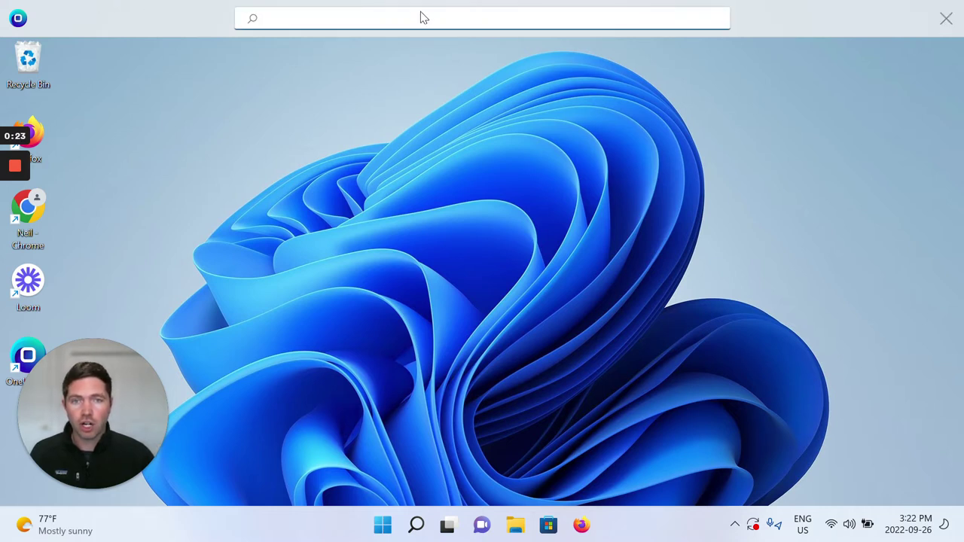
click(457, 74)
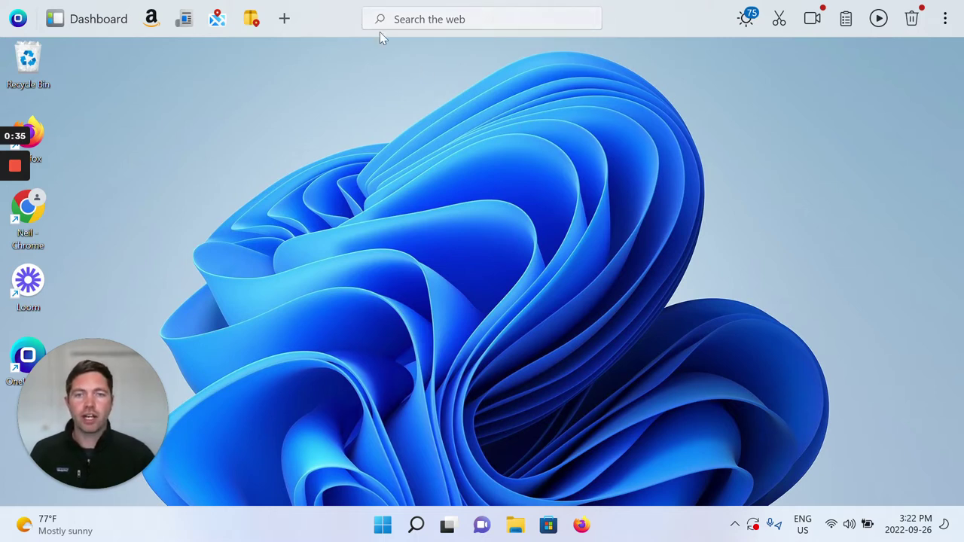
click(439, 19)
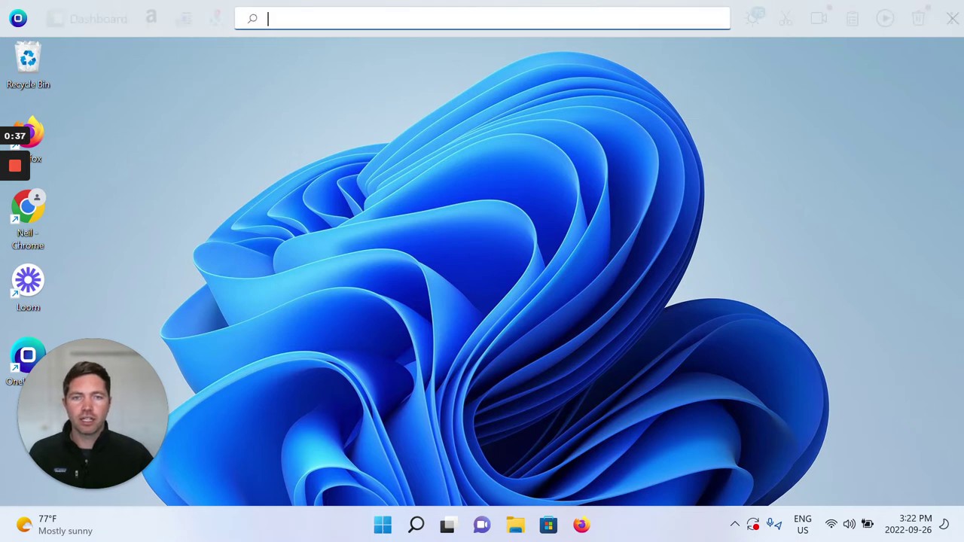
click(474, 68)
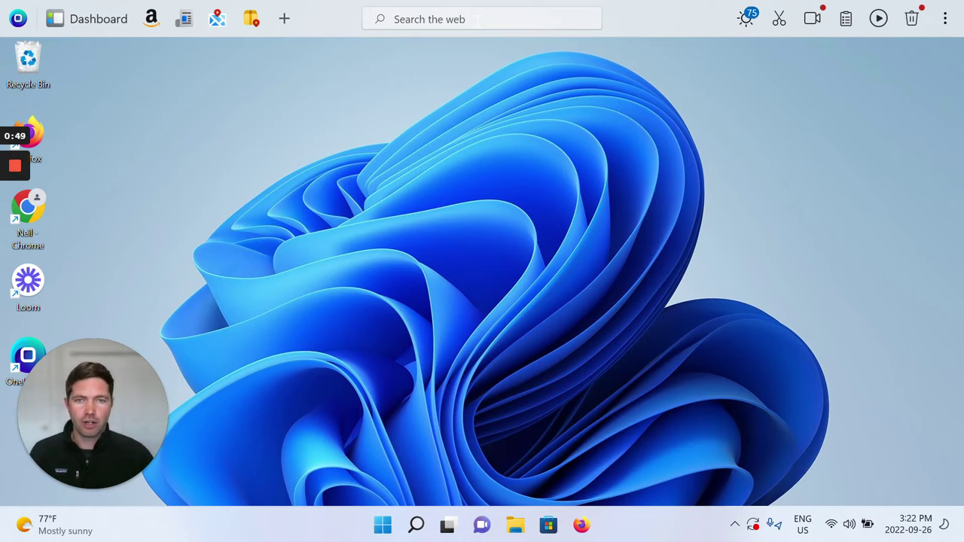
Step: Run a web search for 'flowers' from the dock search box
click(479, 21)
text(floe)
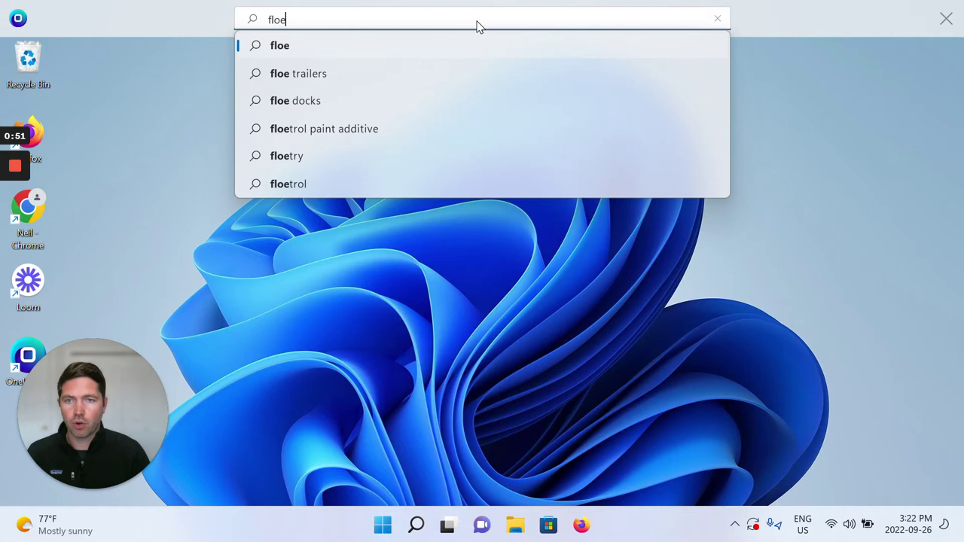
key(BackSpace)
text(wers)
key(Return)
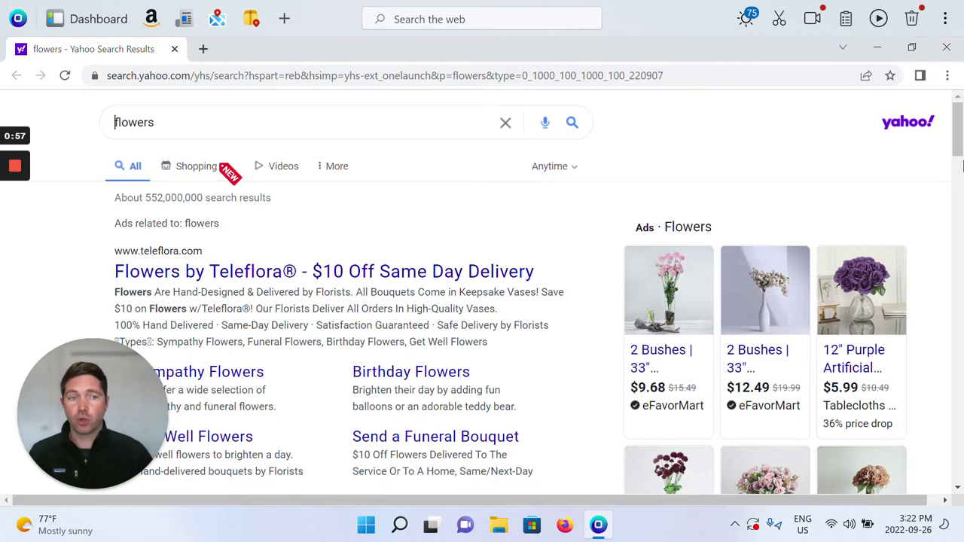
Step: Open and dismiss the browser's options menu, then scroll down through the flowers results
click(947, 75)
click(949, 76)
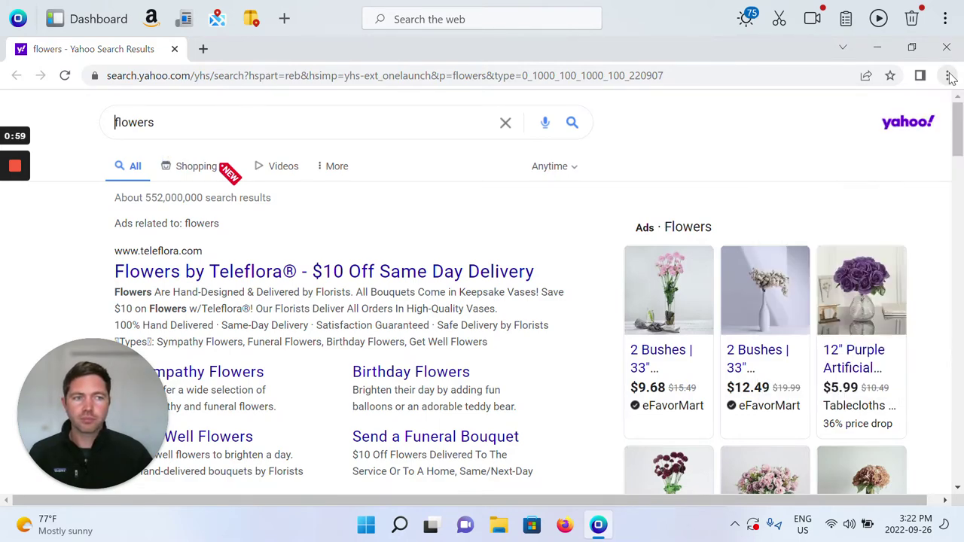
scroll(451, 333, down, 3)
scroll(452, 333, down, 6)
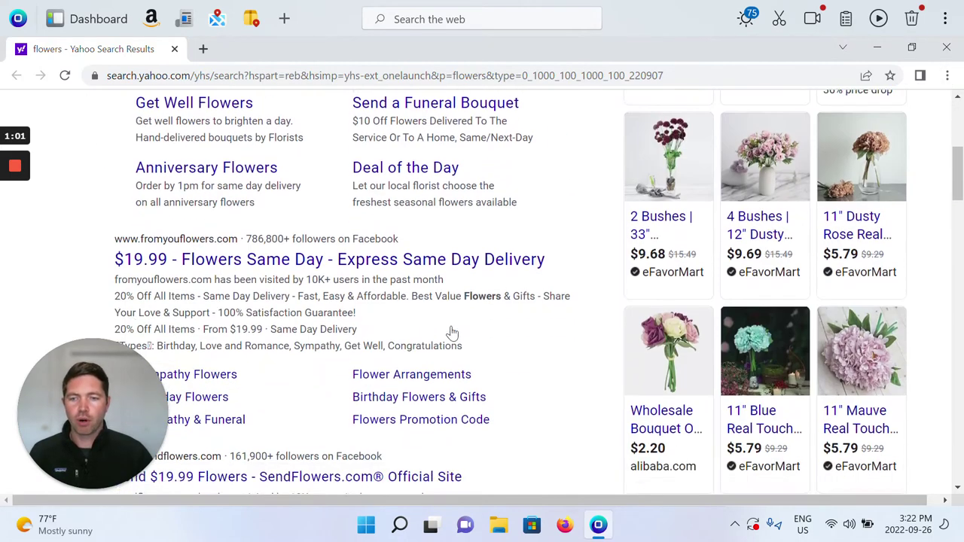
scroll(449, 331, down, 2)
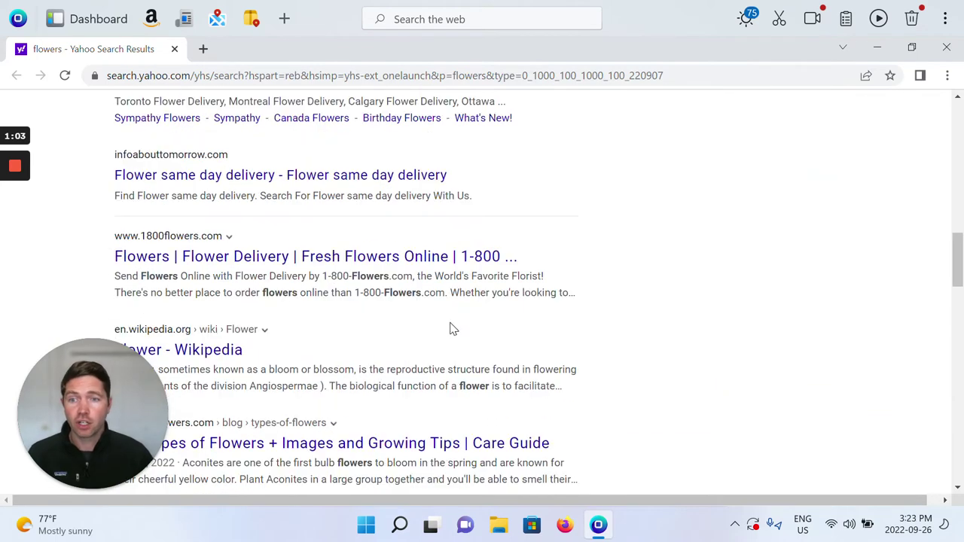
scroll(449, 331, down, 2)
scroll(448, 344, down, 1)
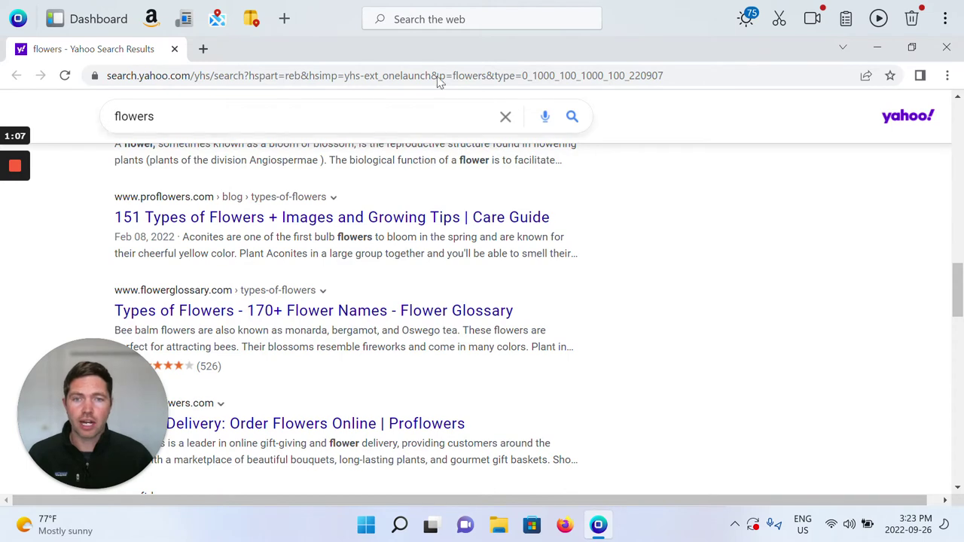
scroll(361, 241, down, 1)
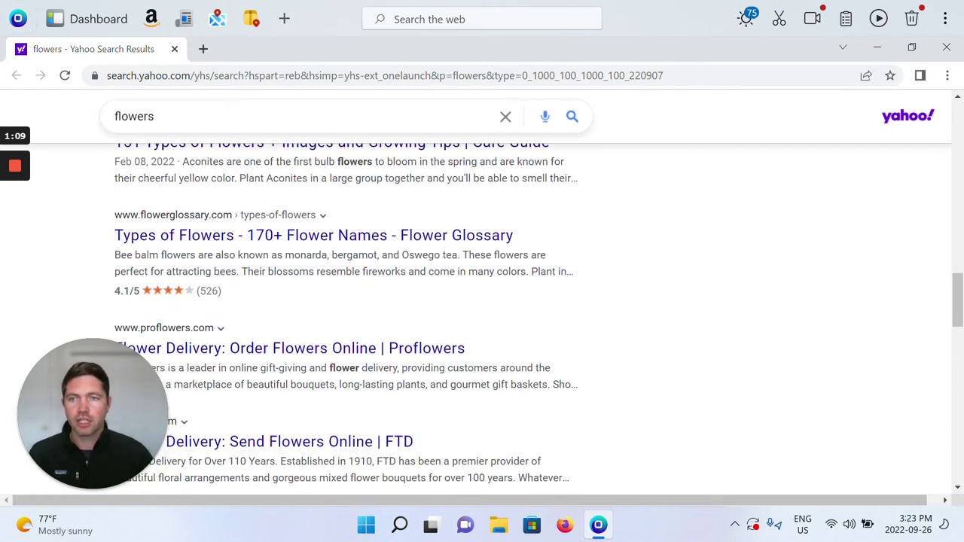
Step: Close the flowers results, then expand and collapse the dock search box once more
click(174, 49)
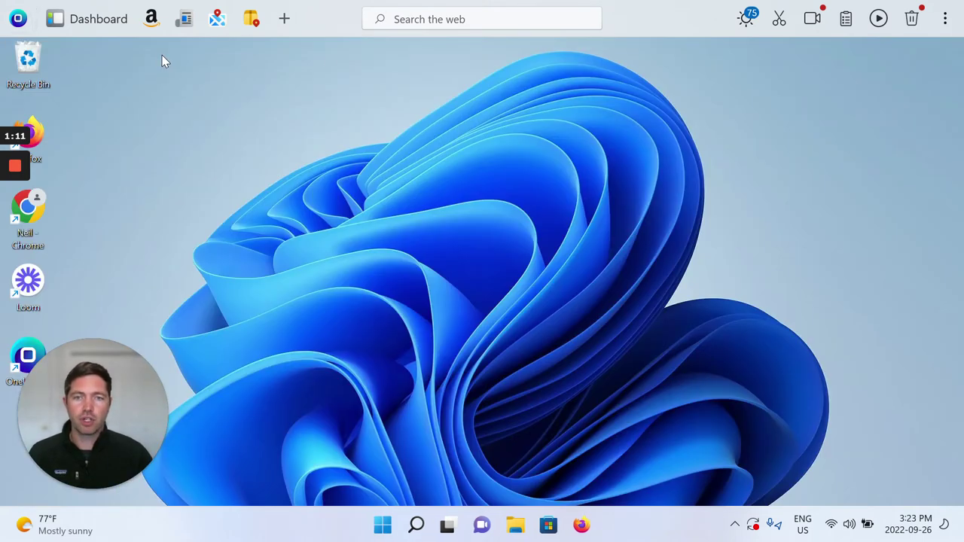
click(549, 19)
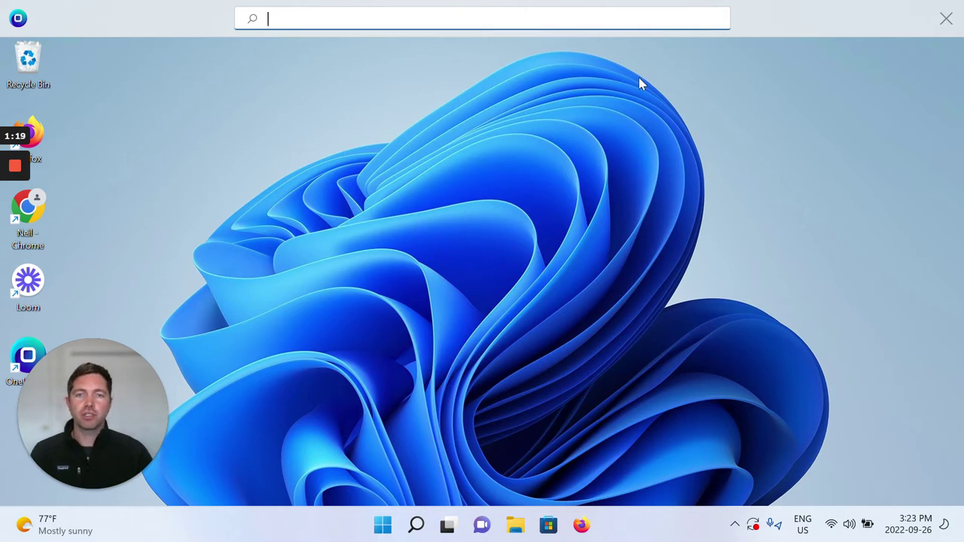
click(630, 124)
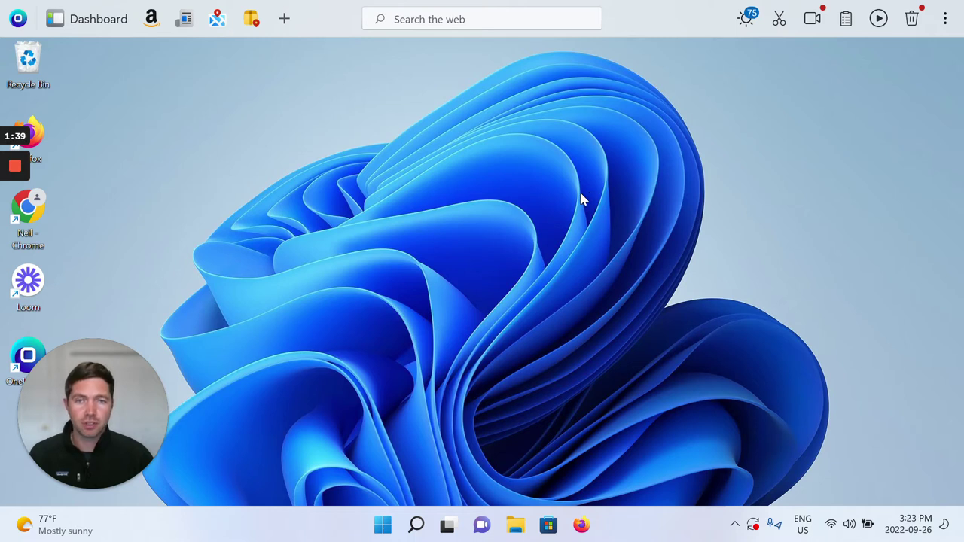
Step: In OneLaunch General settings, leave Search Bar Alignment on Automatic and close the window
click(945, 23)
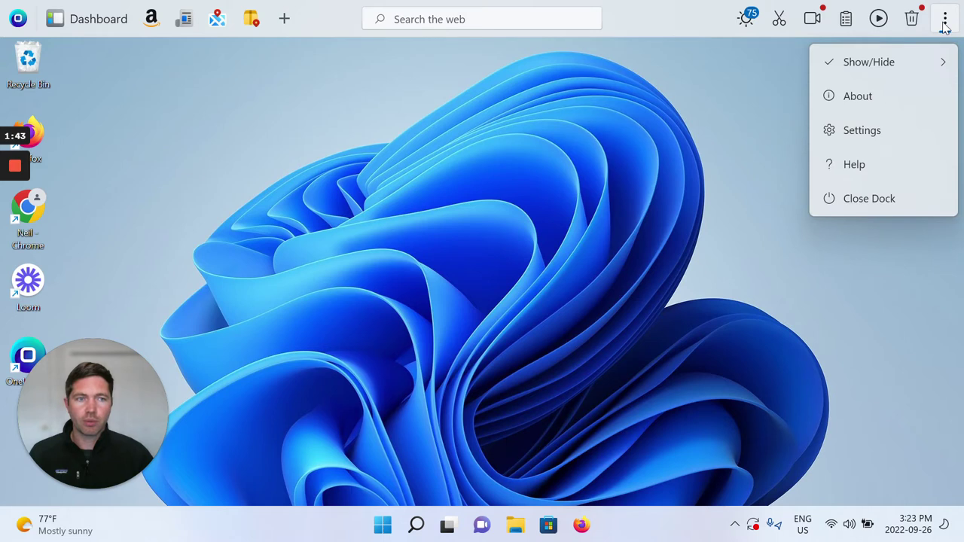
click(893, 132)
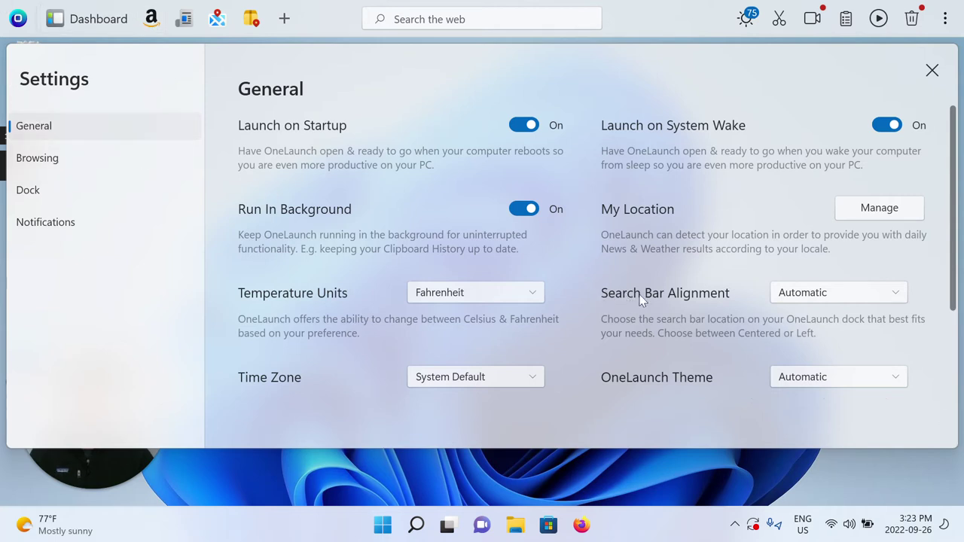
click(878, 299)
click(872, 292)
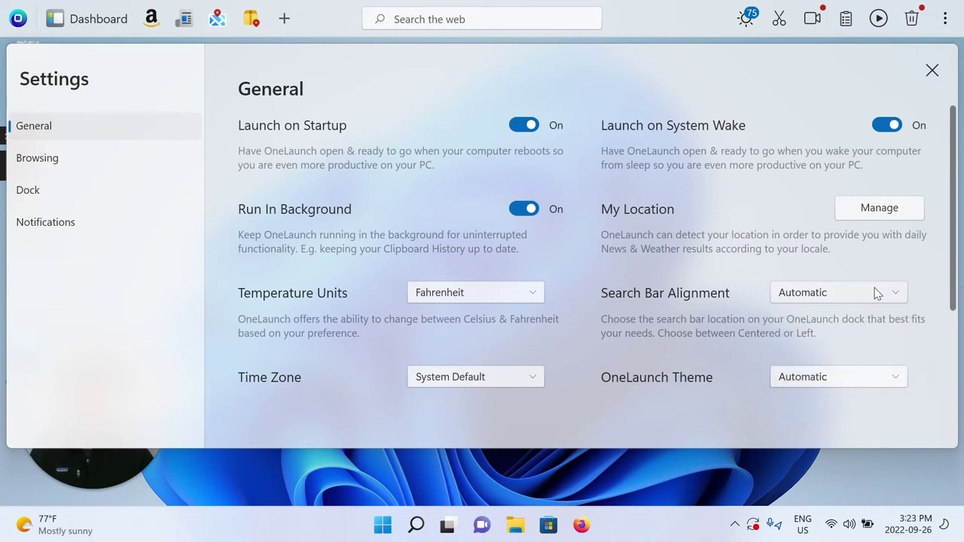
click(848, 298)
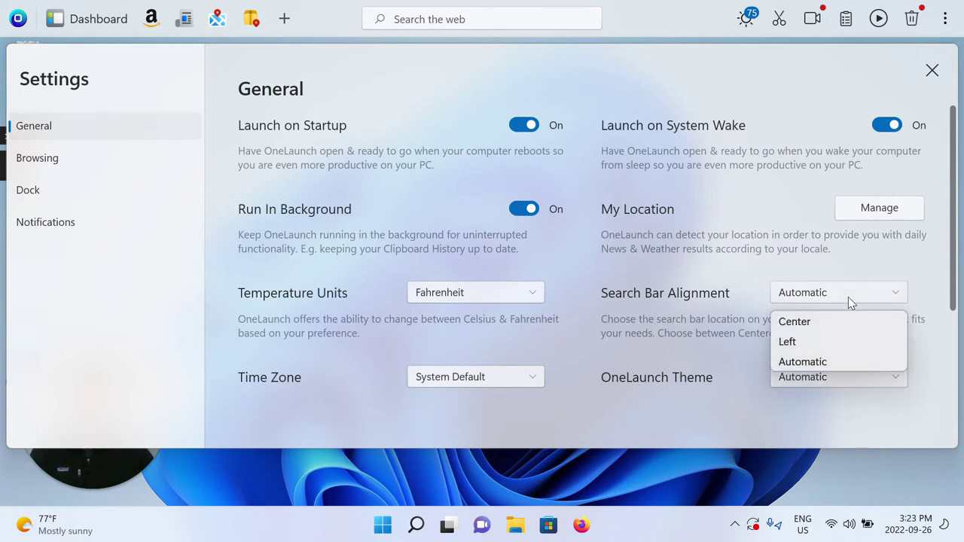
click(848, 298)
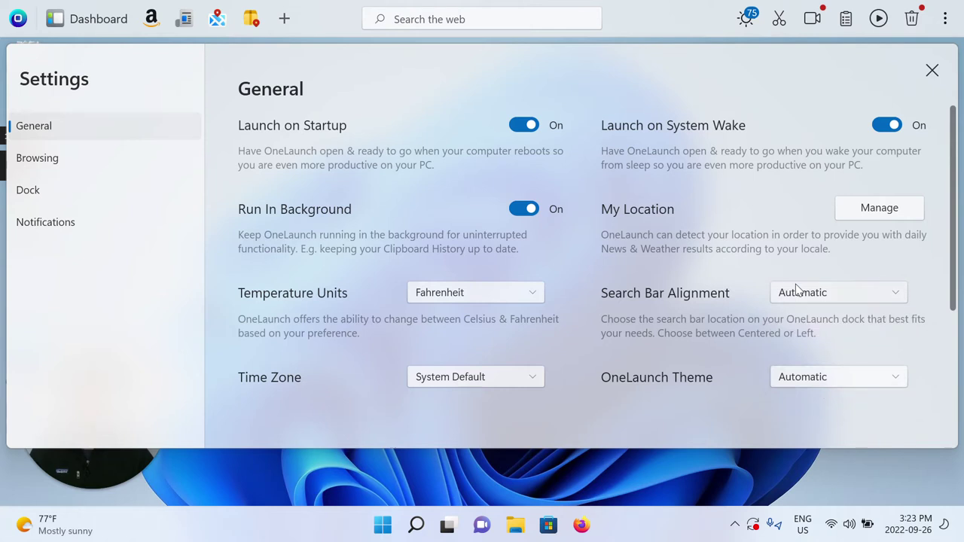
click(931, 72)
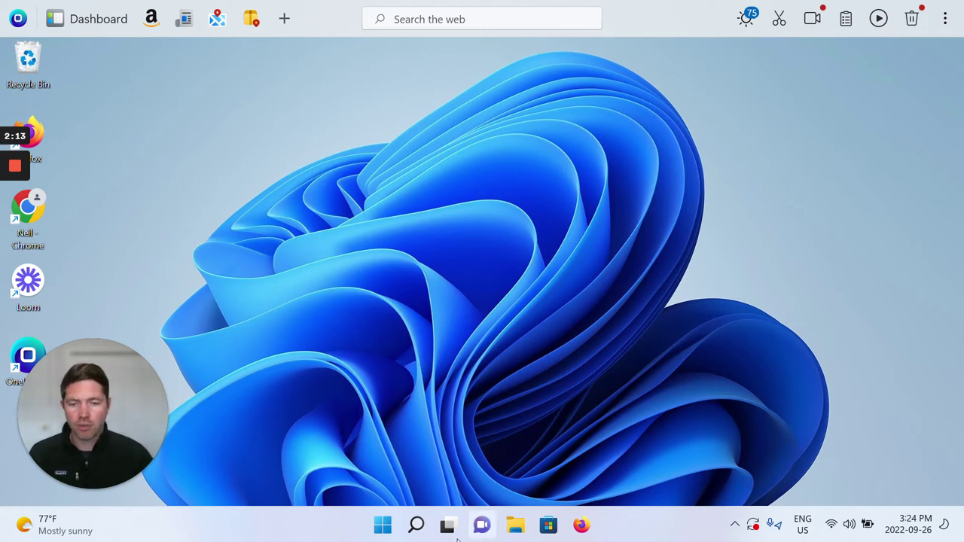
Step: Open and dismiss Windows Search, then bring up the taskbar's right-click menu
mouse_move(413, 529)
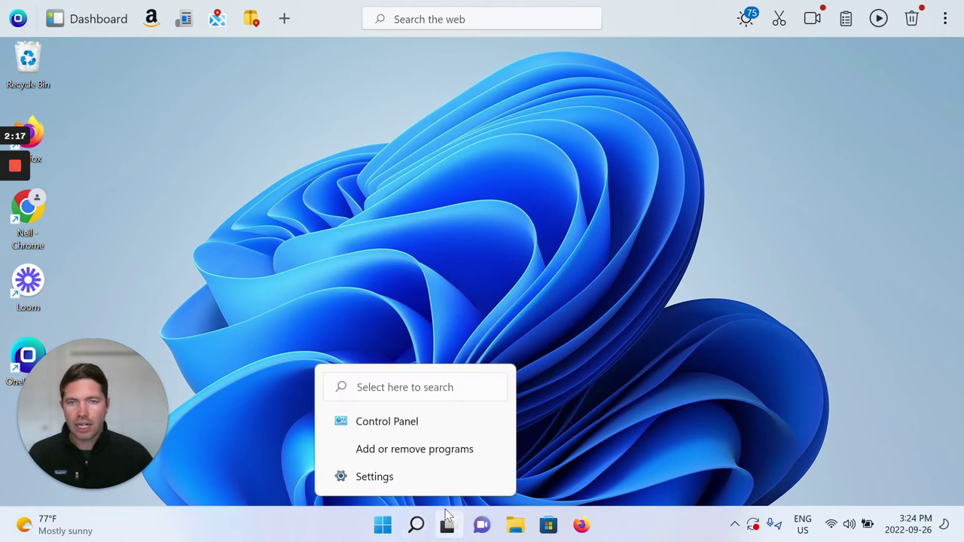
mouse_move(444, 518)
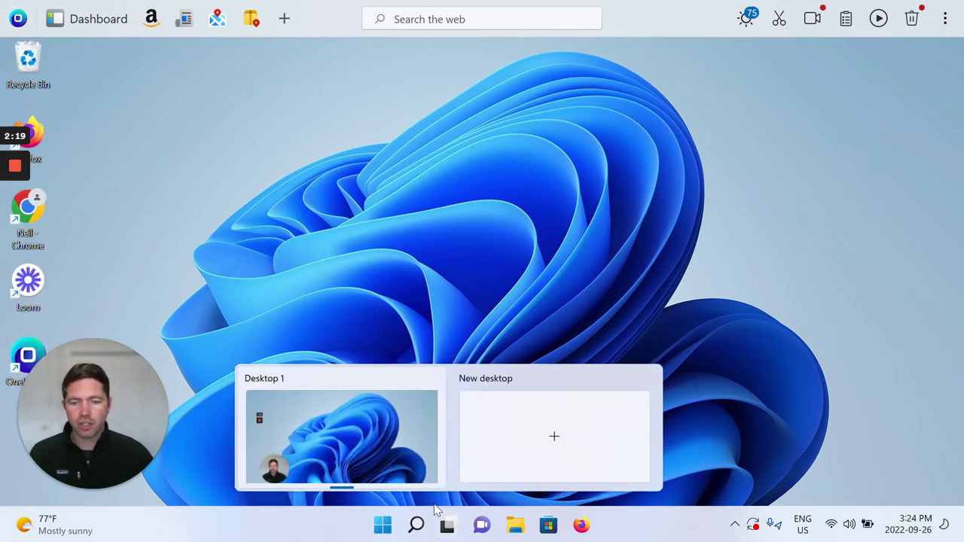
click(415, 527)
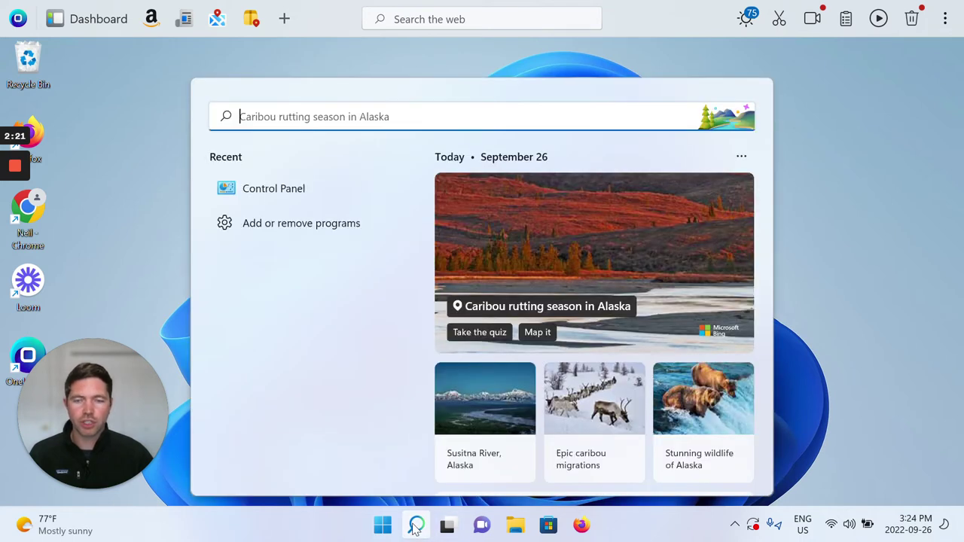
click(869, 298)
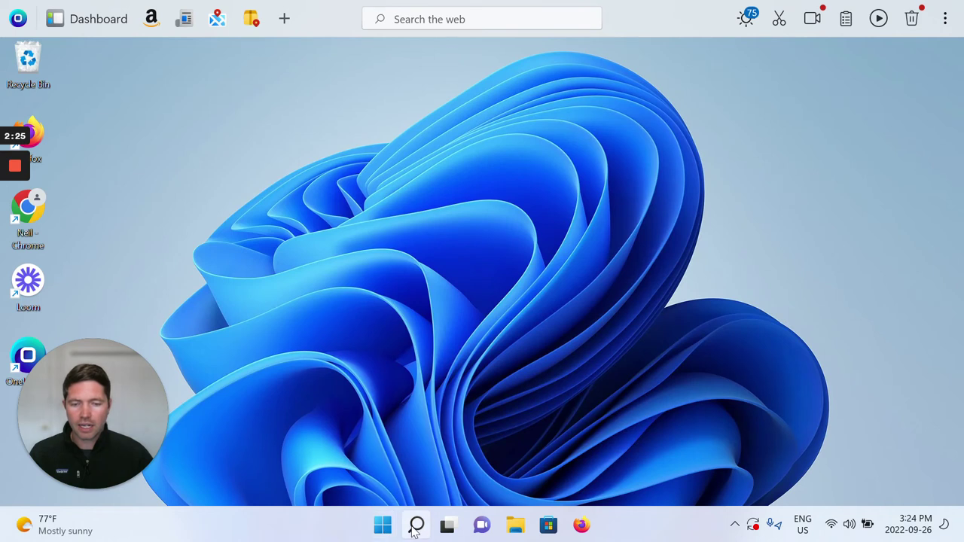
right_click(270, 532)
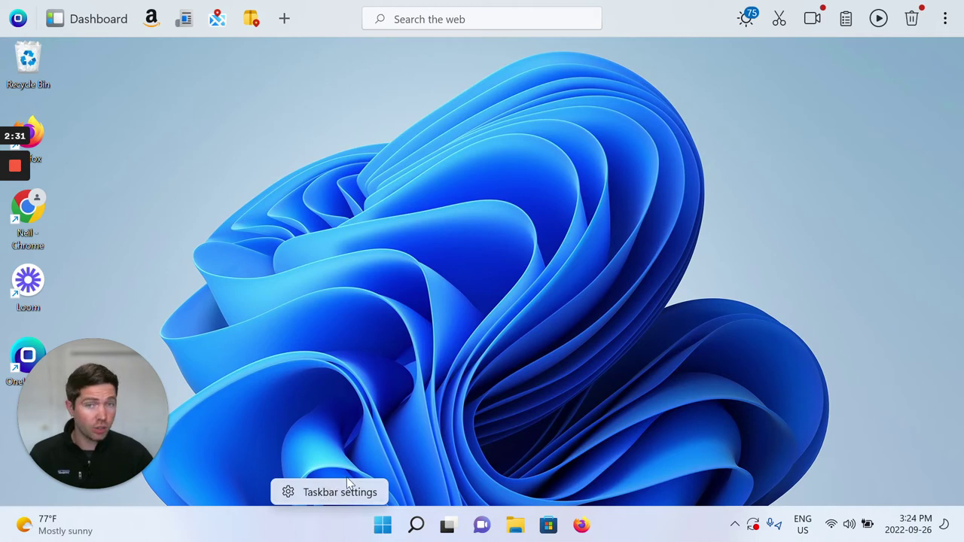
Step: Go to Personalization > Taskbar, expand Taskbar behaviors and show the Center alignment choices
click(348, 493)
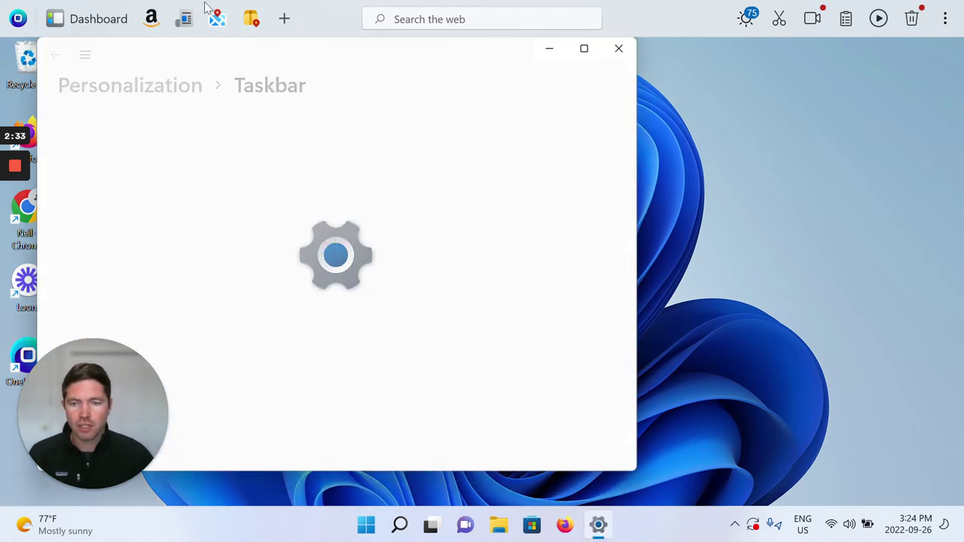
scroll(470, 265, down, 2)
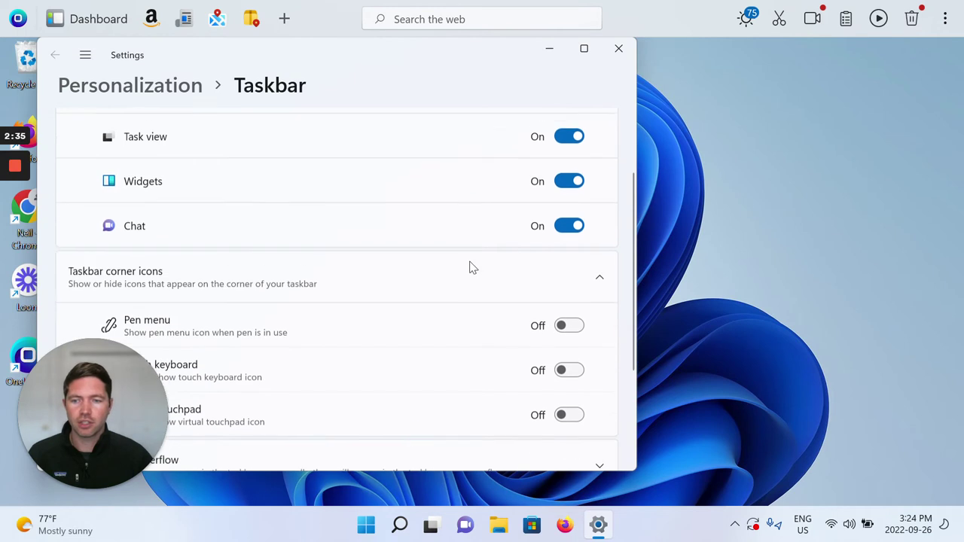
scroll(470, 265, down, 3)
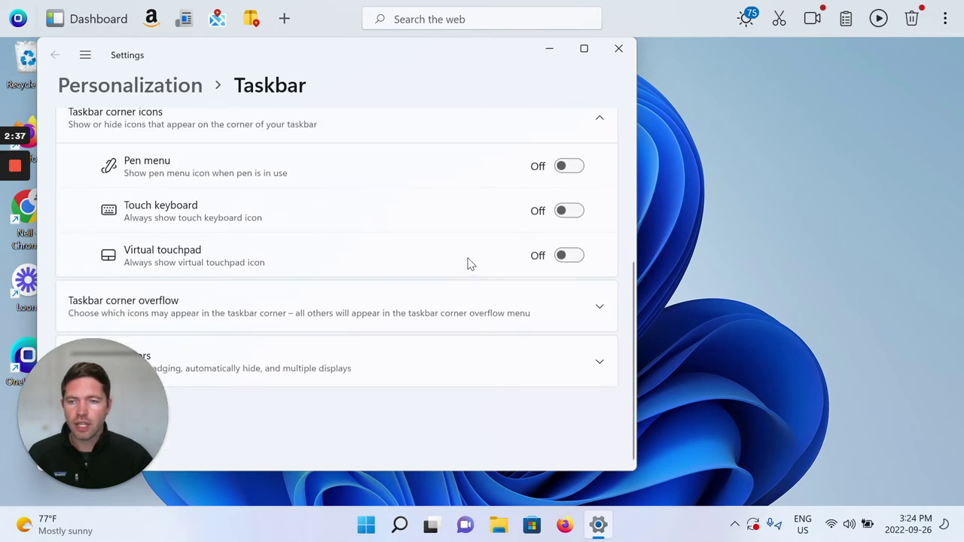
drag(119, 445, 898, 442)
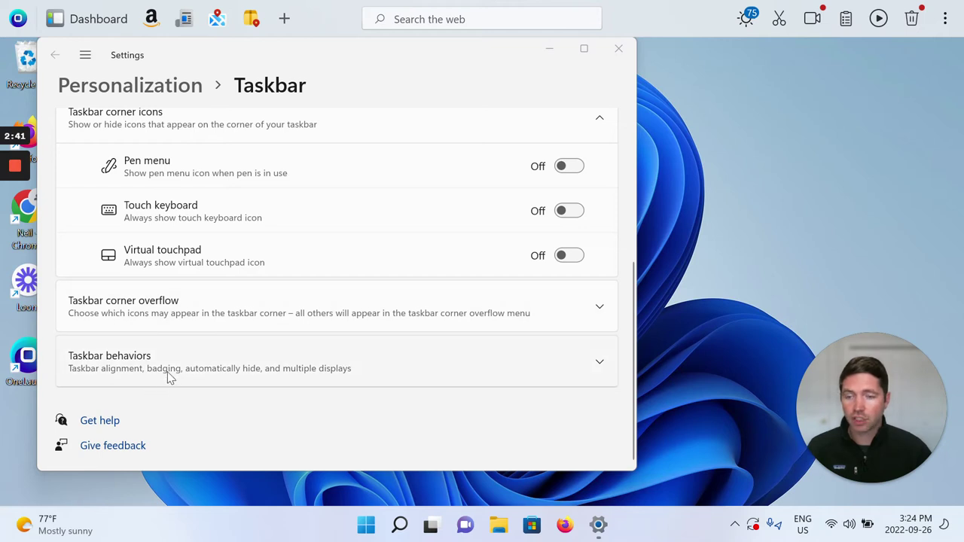
click(600, 364)
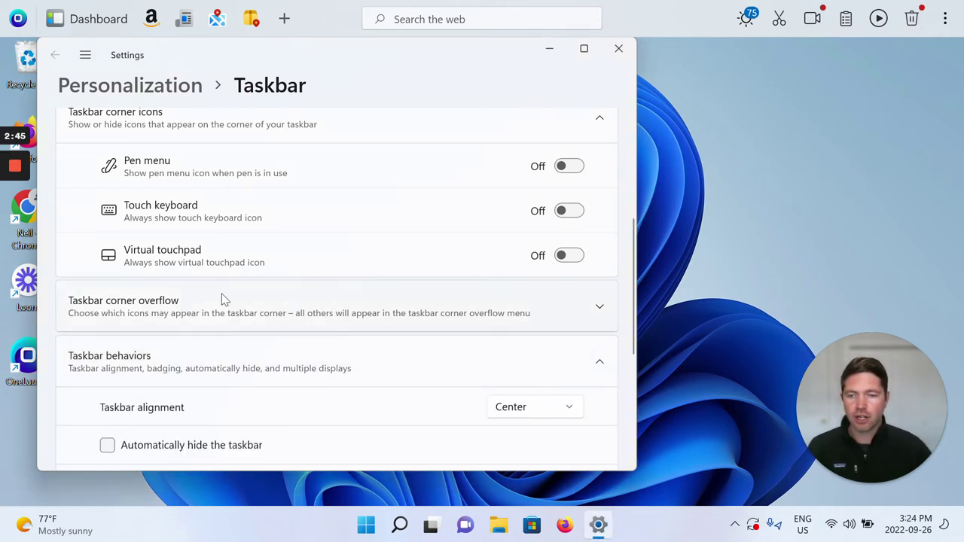
scroll(317, 301, down, 2)
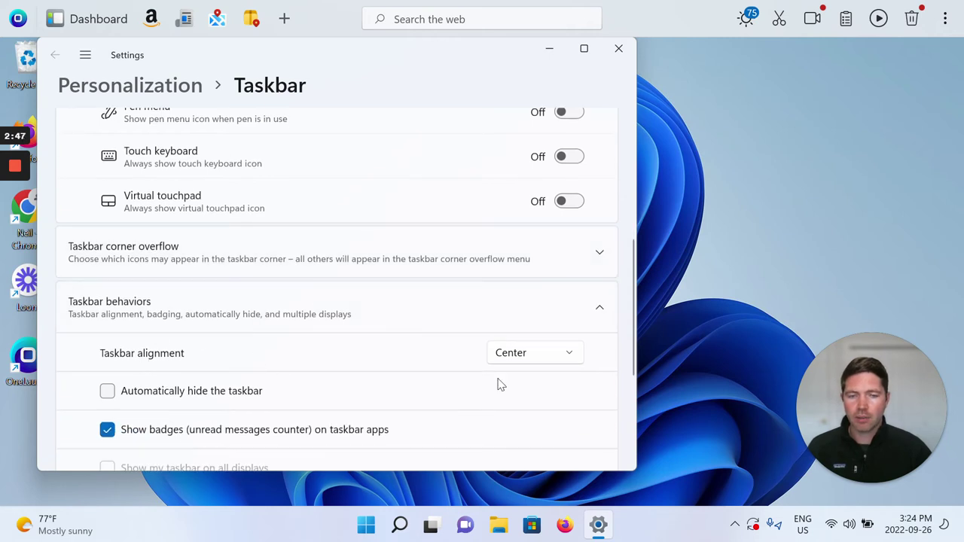
click(539, 359)
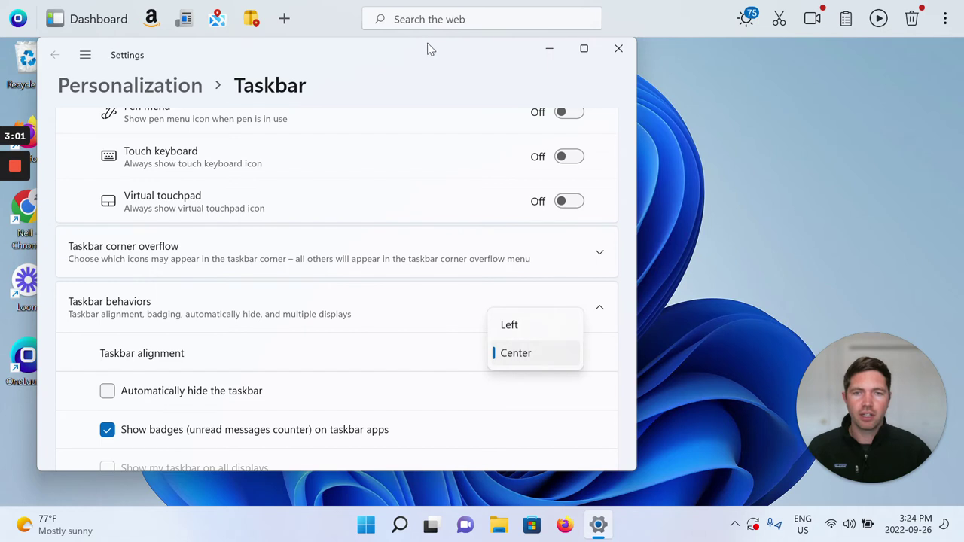
Step: Switch the taskbar alignment to Left, revert it to Center, and close Windows Settings
click(523, 326)
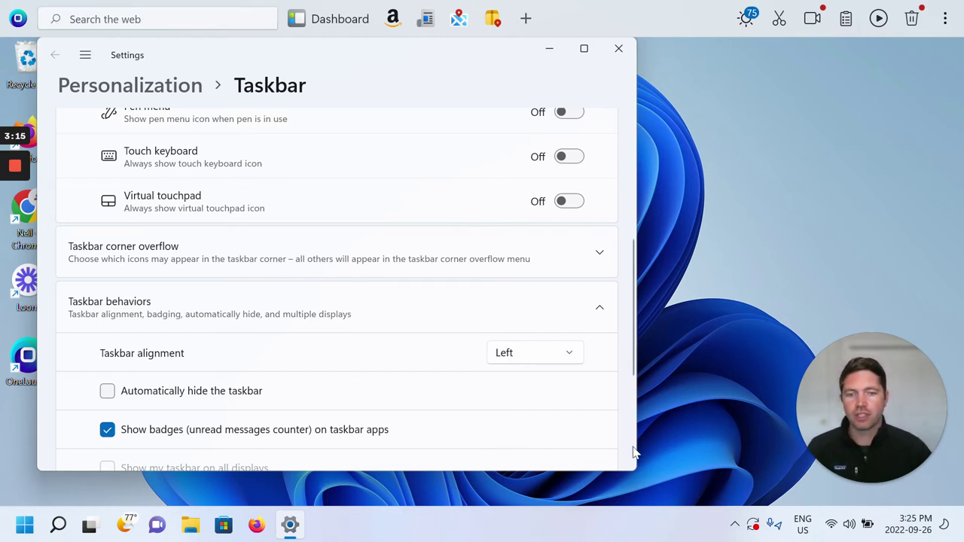
click(531, 356)
click(531, 379)
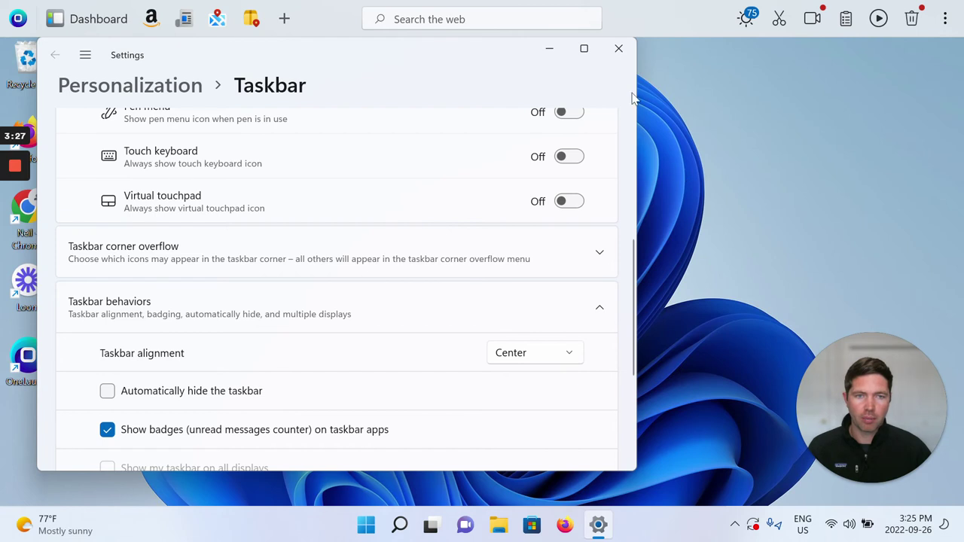
click(619, 48)
Step: Change OneLaunch's Search Bar Alignment from Automatic to Left and close its settings
click(947, 25)
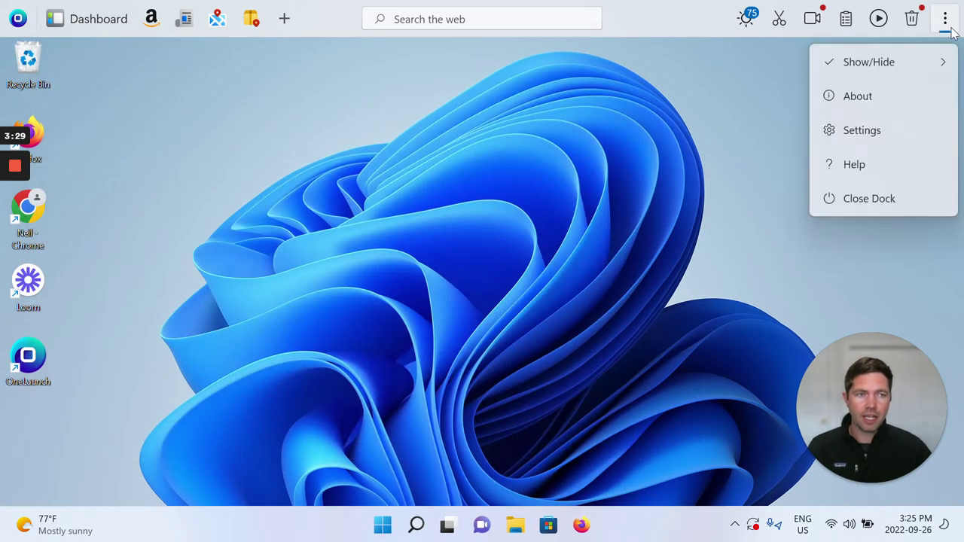
click(902, 133)
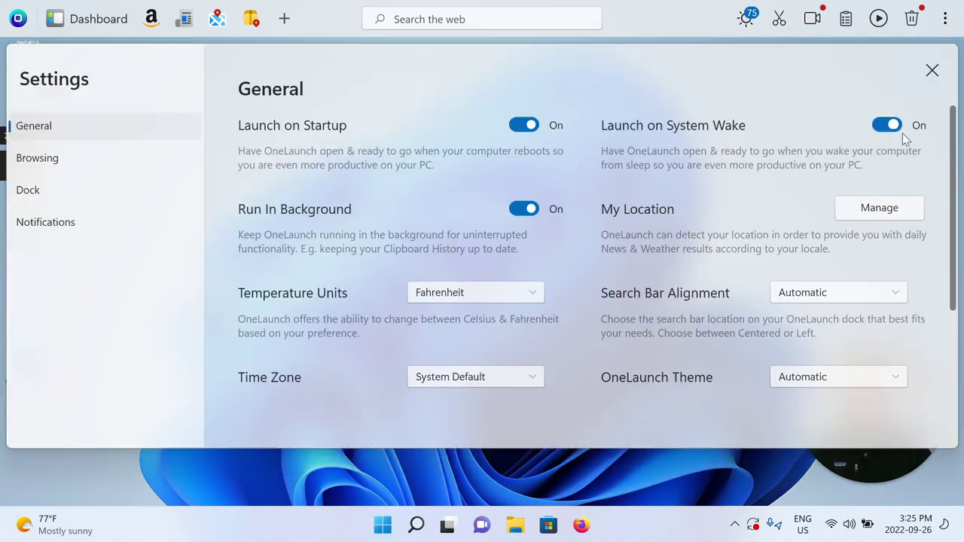
click(837, 293)
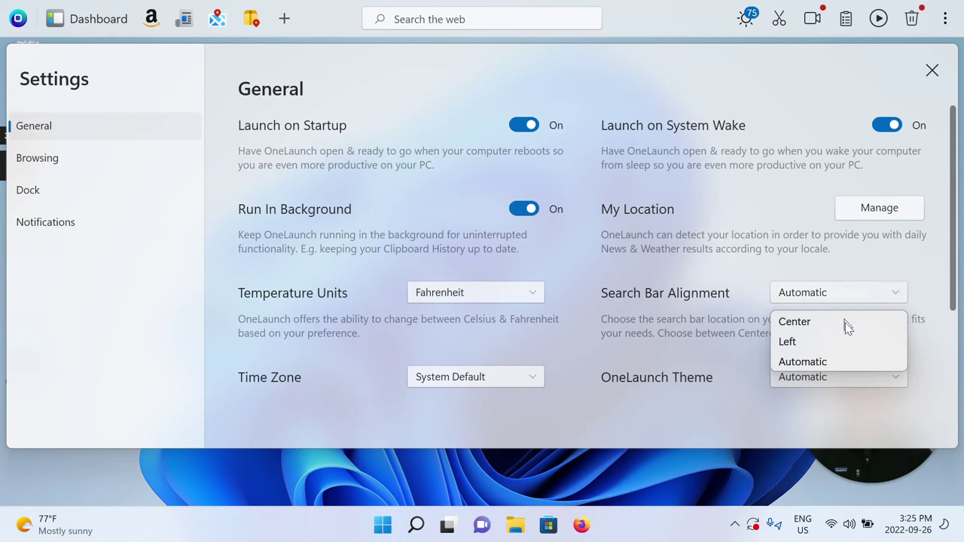
click(847, 343)
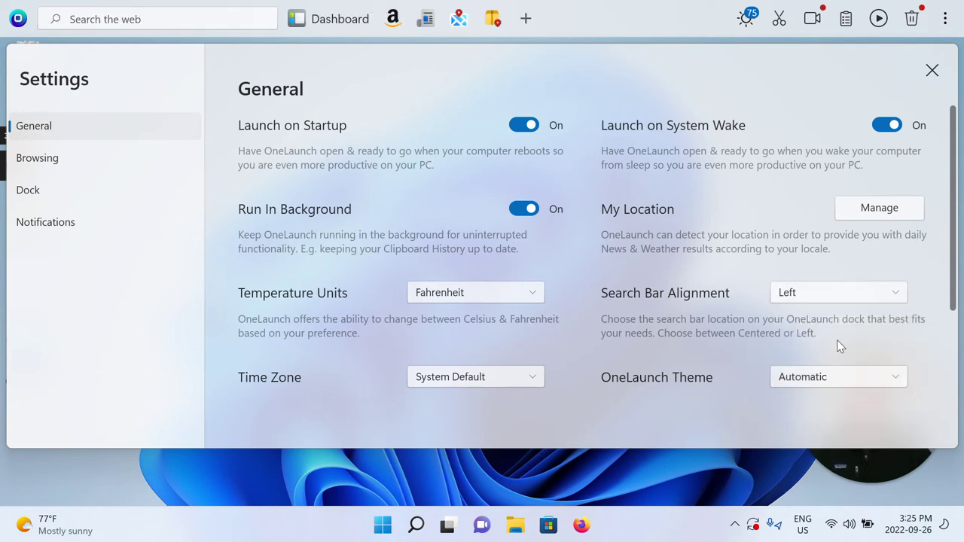
click(932, 71)
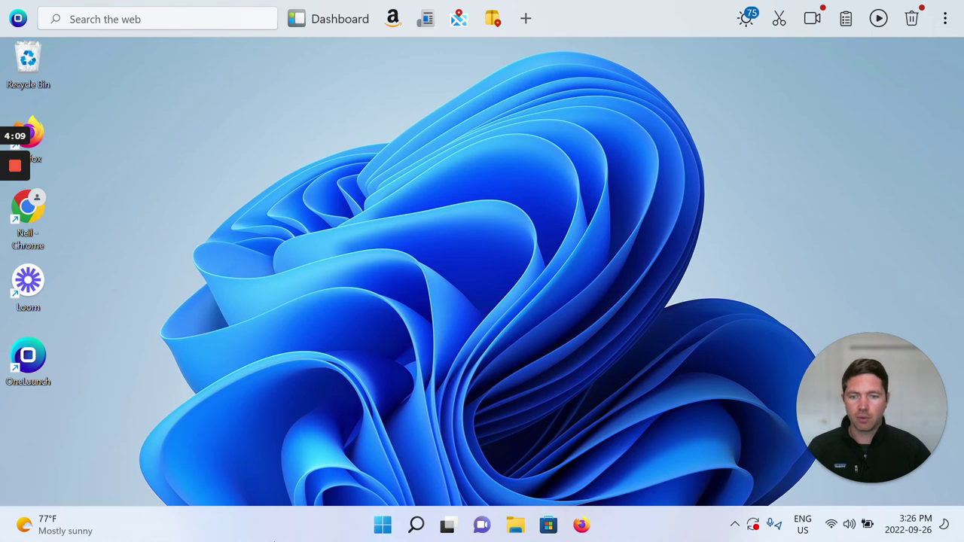
Step: Set the Windows taskbar alignment to Left under Taskbar behaviors, then close Settings
right_click(256, 524)
click(313, 491)
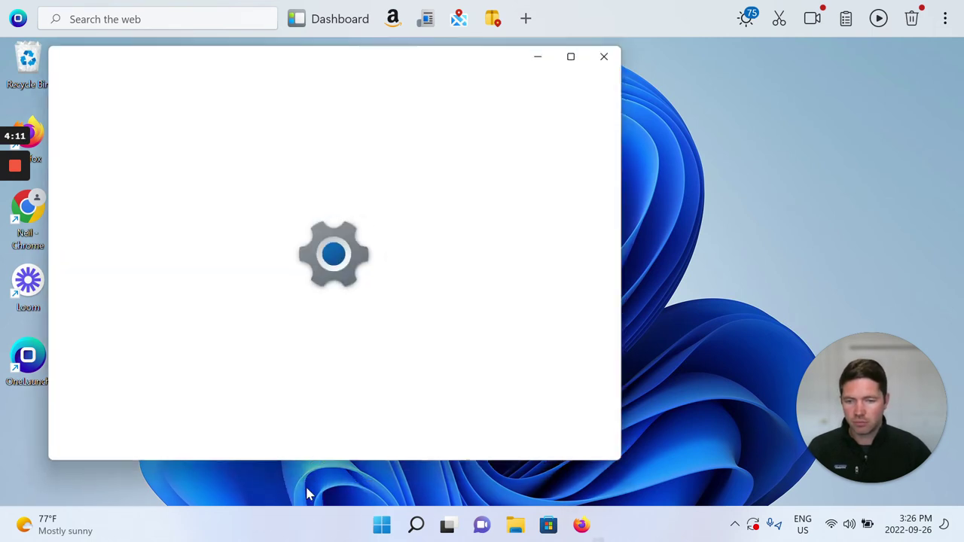
scroll(576, 340, down, 5)
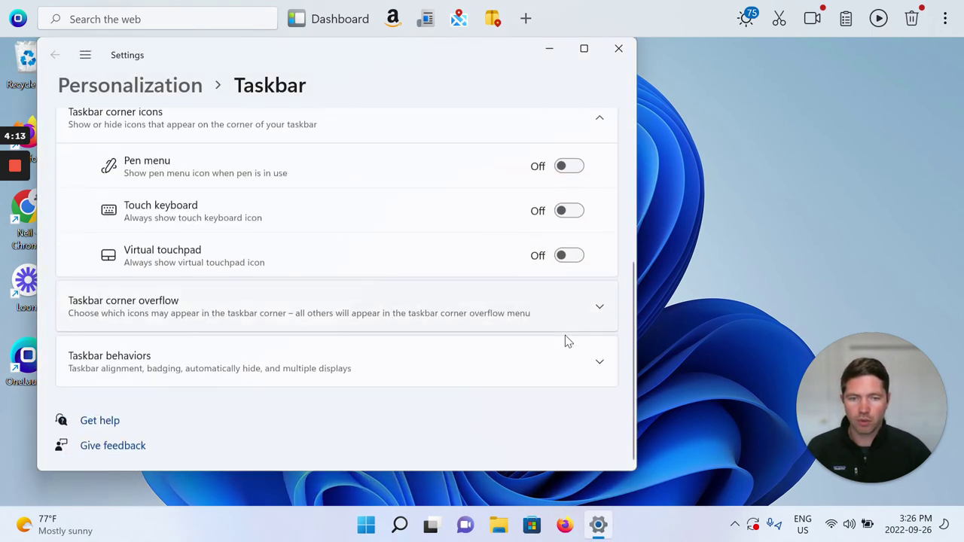
click(595, 369)
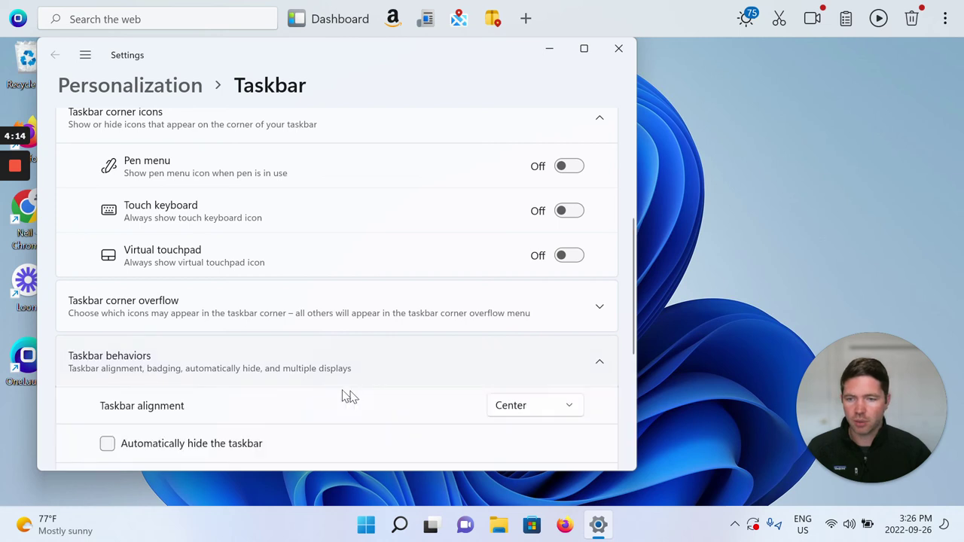
click(533, 413)
click(515, 379)
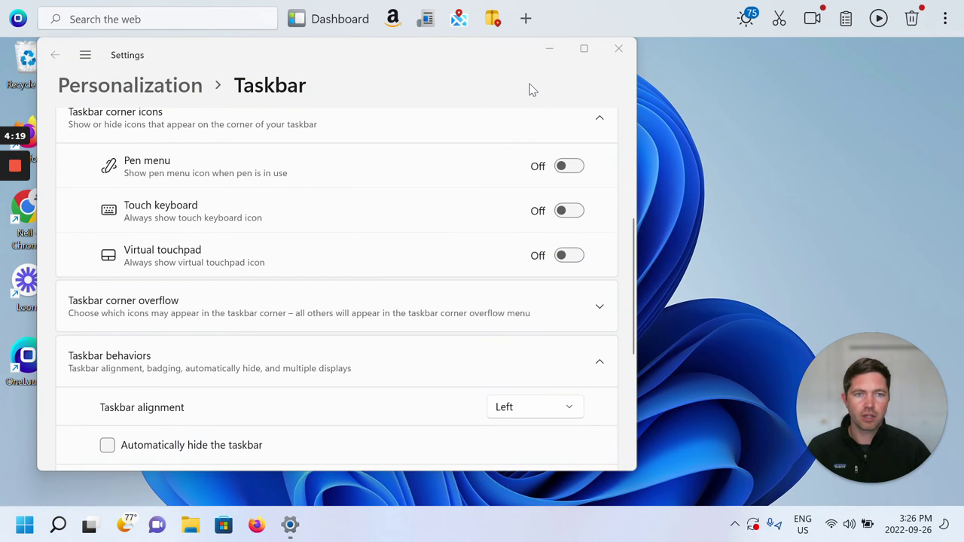
click(618, 48)
Step: Set OneLaunch's Search Bar Alignment to Center and close its settings window
click(945, 18)
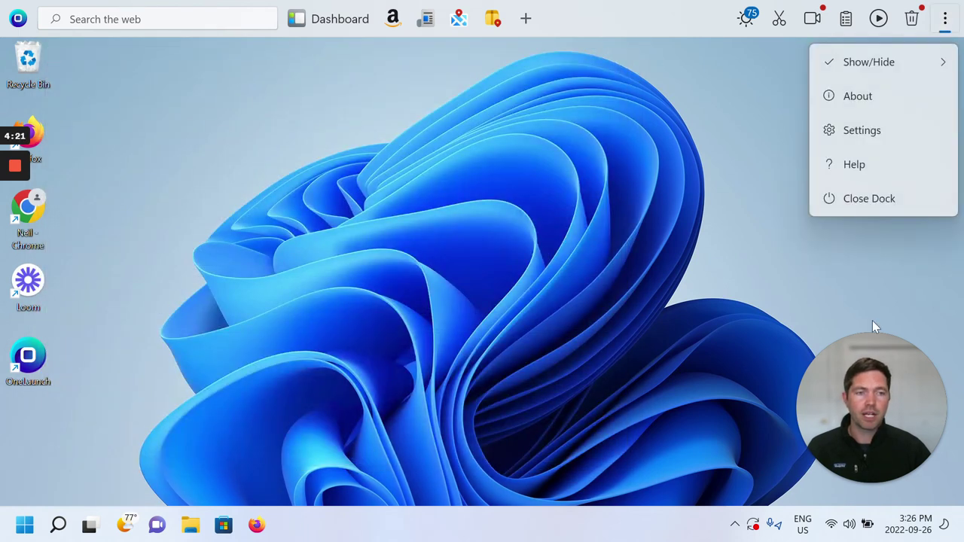
click(923, 128)
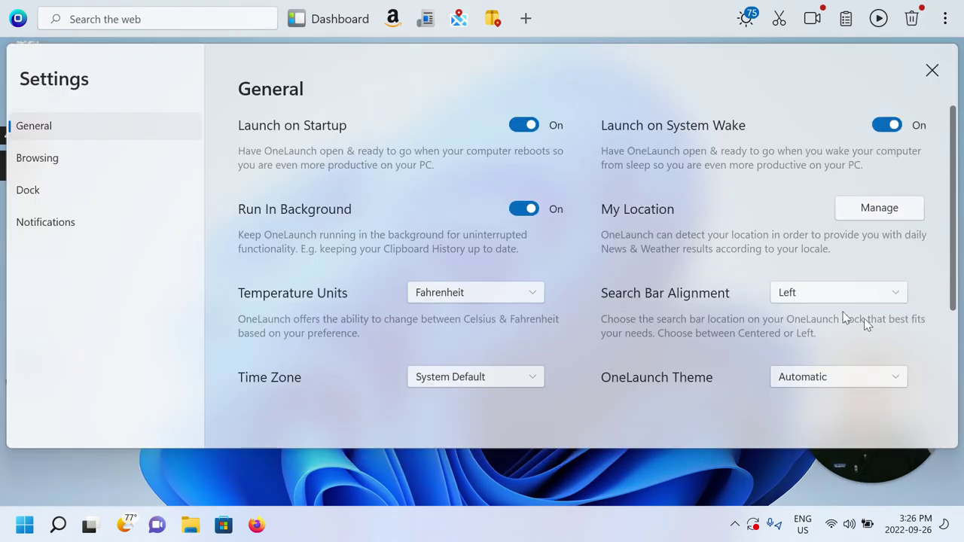
click(812, 296)
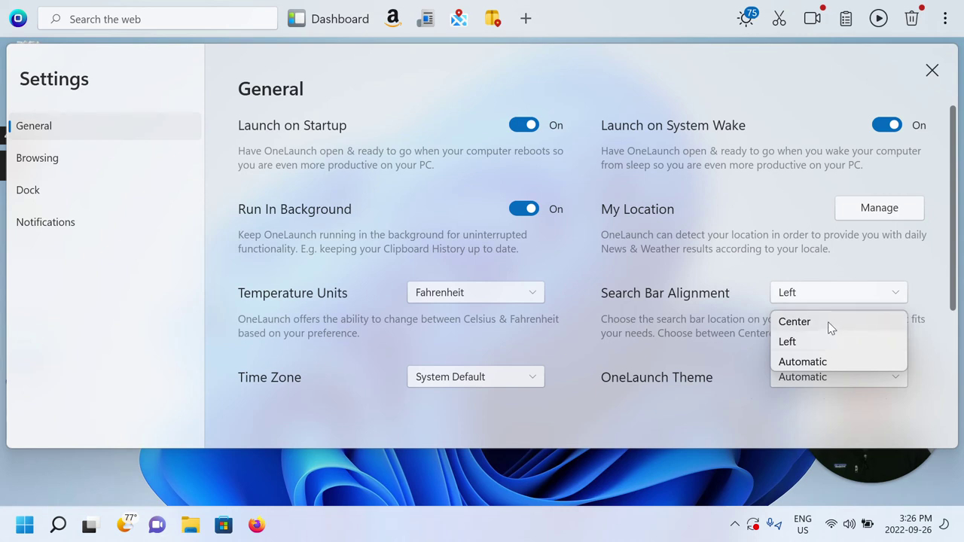
click(827, 322)
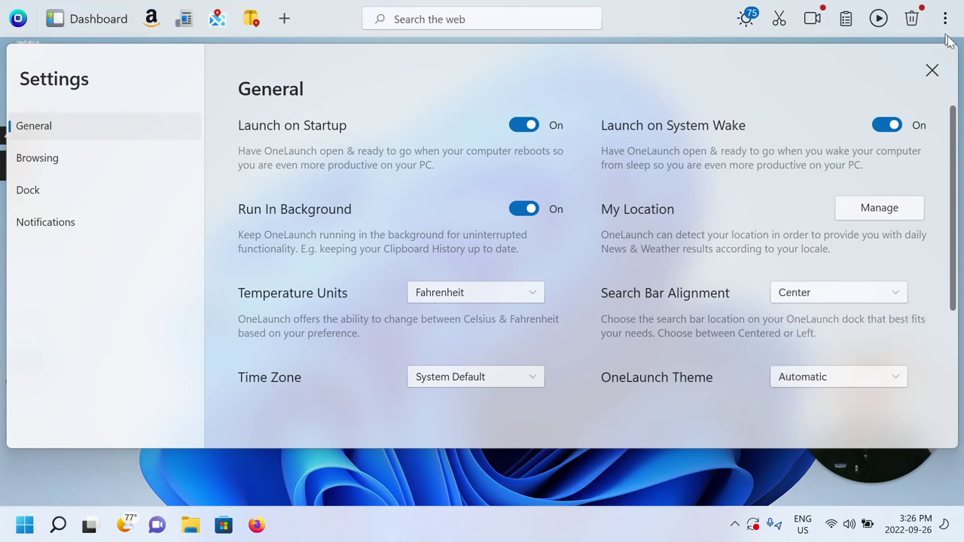
click(932, 72)
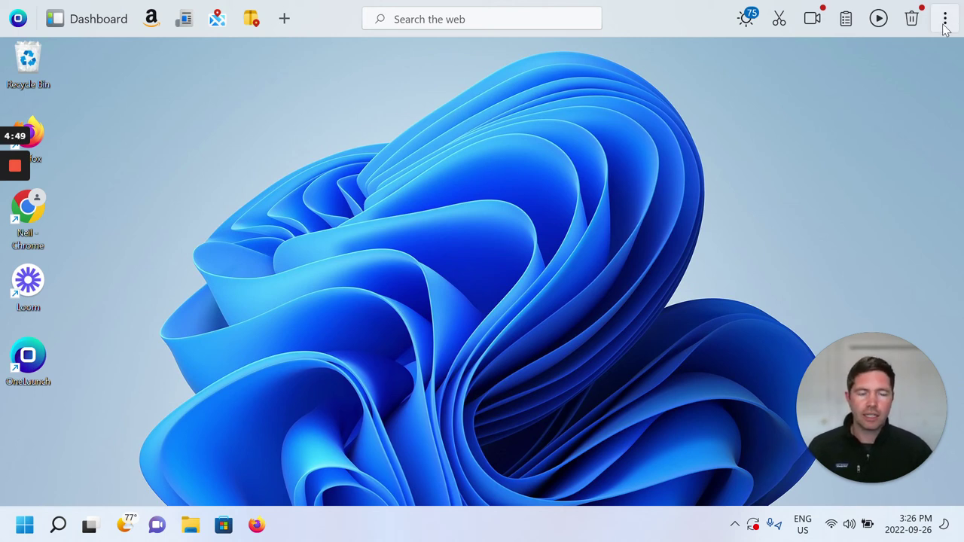
Step: Set the Windows taskbar alignment back to Center under Taskbar behaviors
right_click(311, 531)
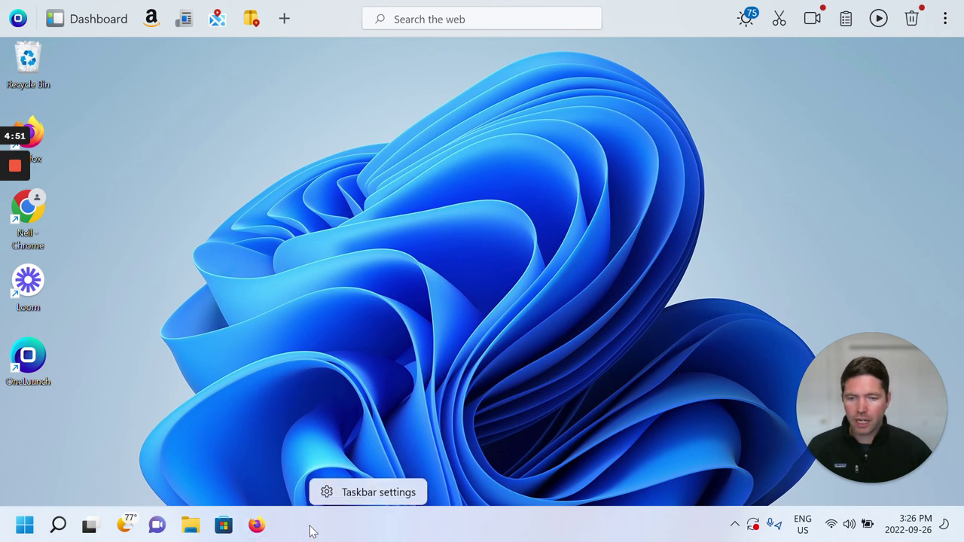
click(348, 492)
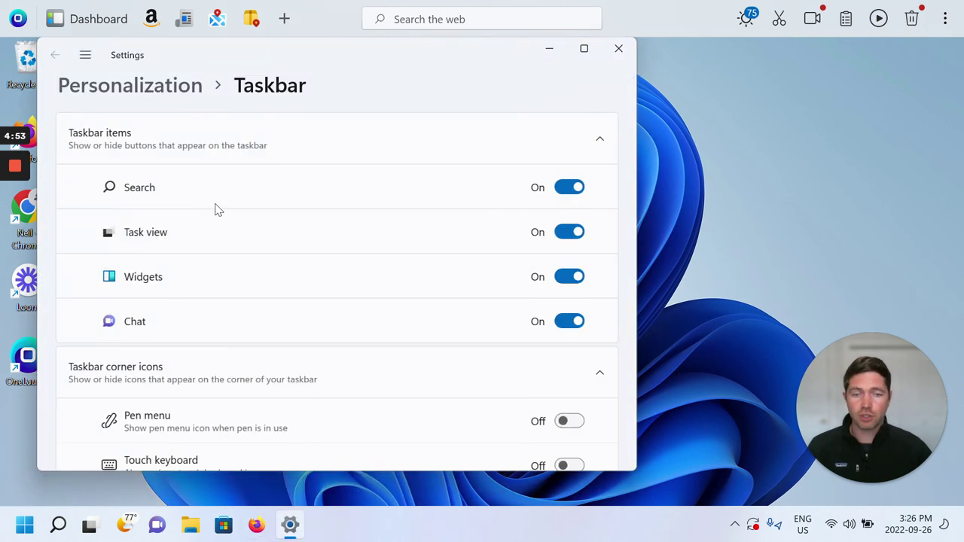
scroll(316, 230, down, 5)
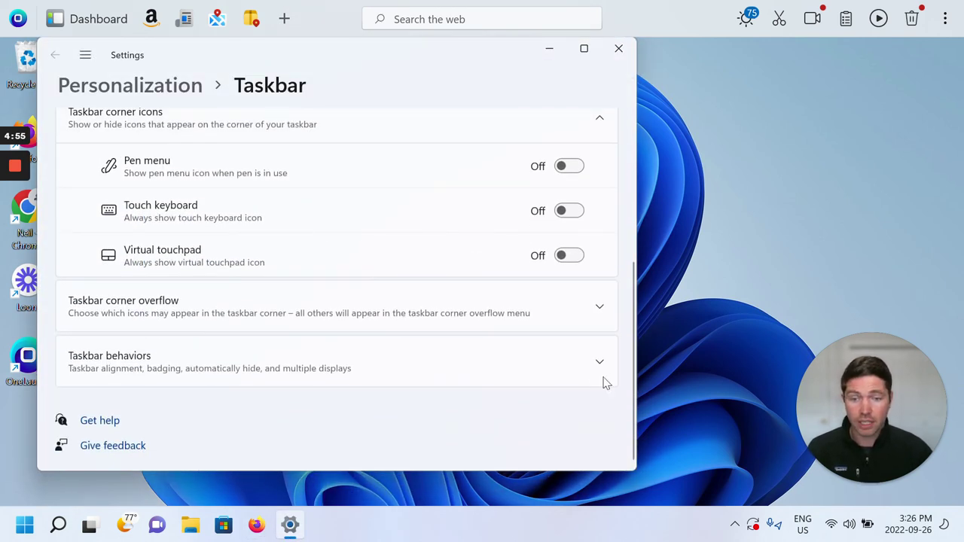
click(600, 365)
click(537, 417)
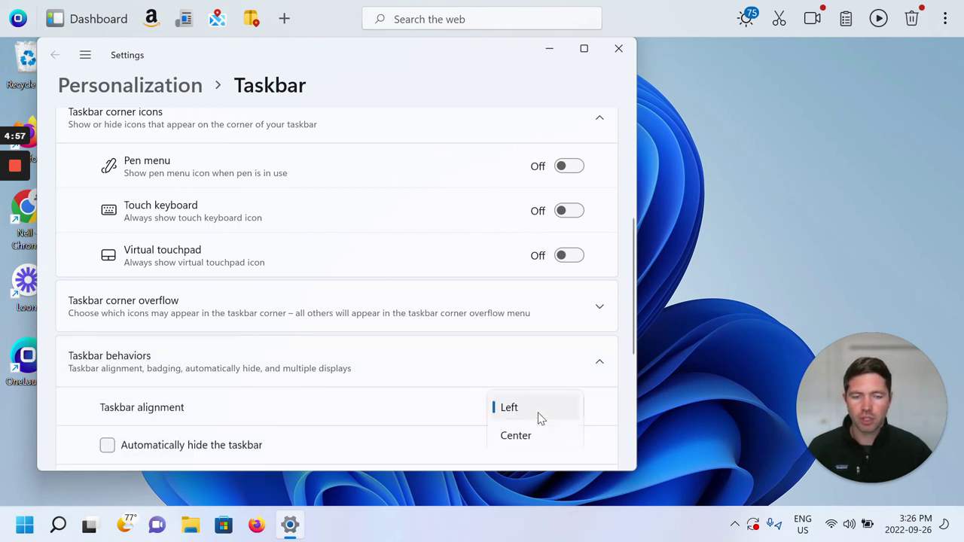
click(537, 441)
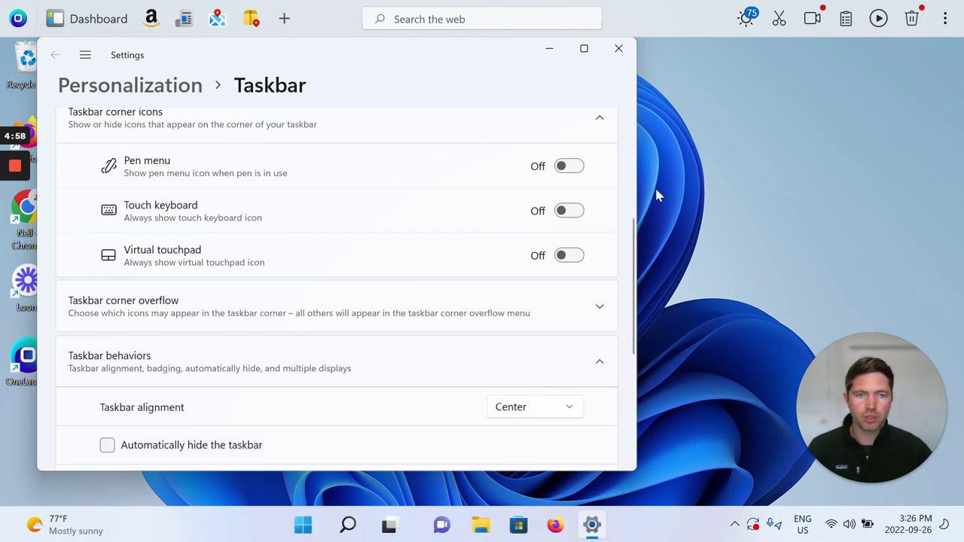
Step: Set OneLaunch's Search Bar Alignment to Left, closing both OneLaunch and Windows Settings
click(955, 26)
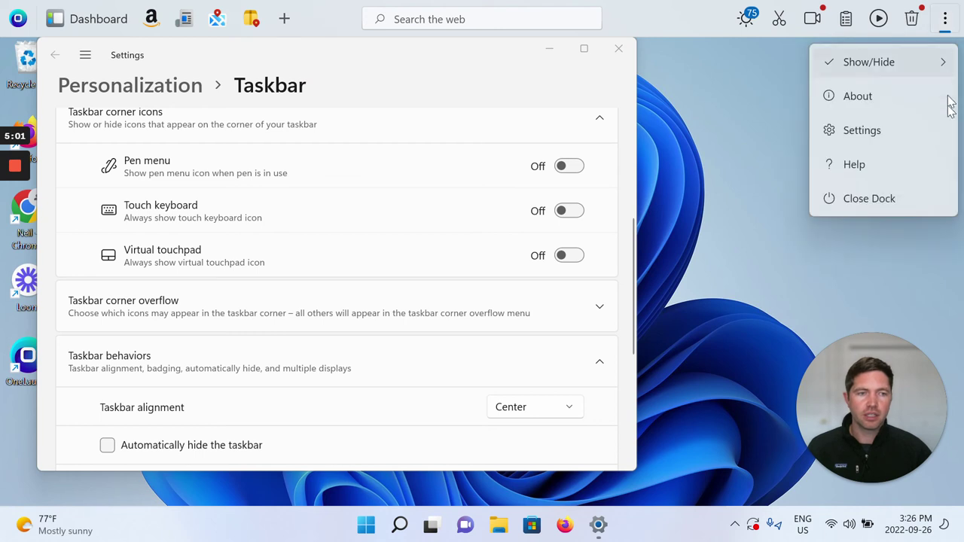
click(854, 134)
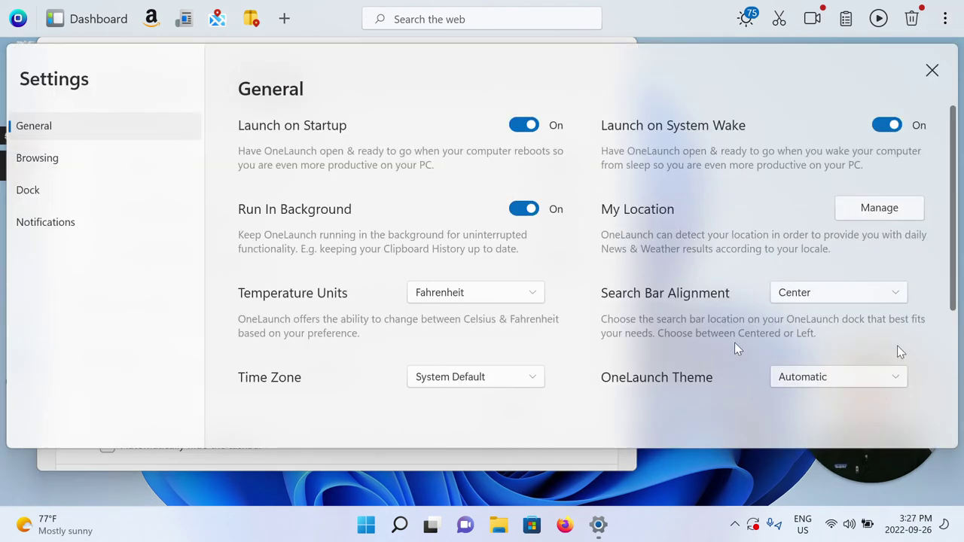
click(851, 294)
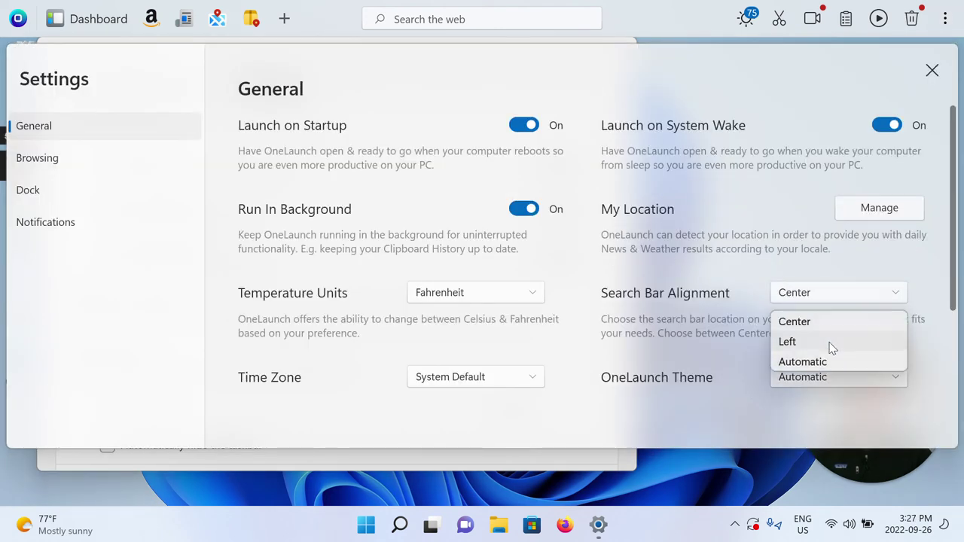
click(830, 340)
click(929, 70)
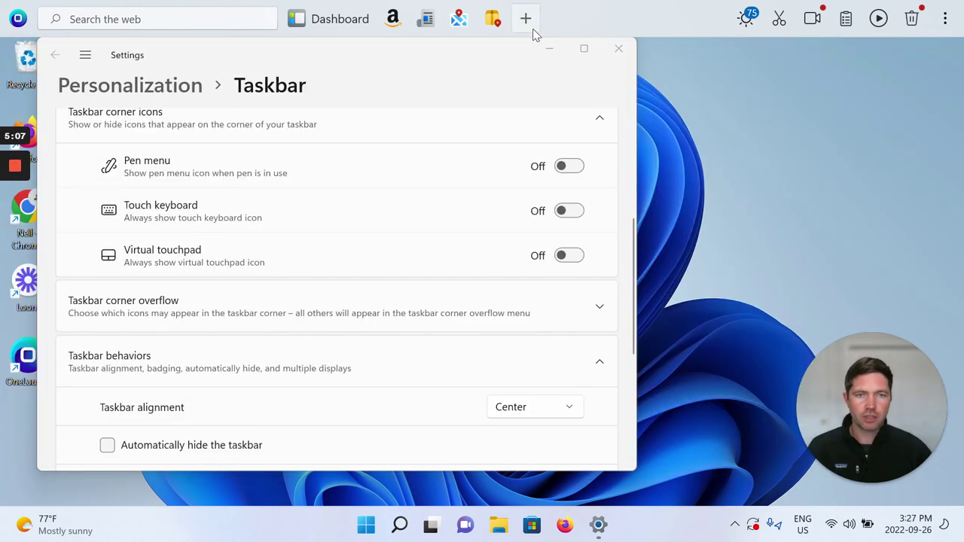
click(618, 49)
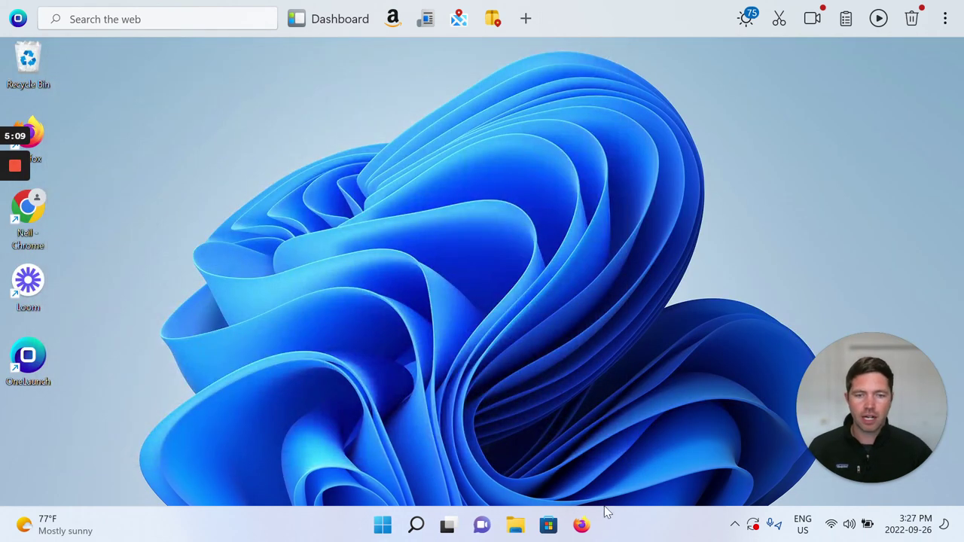
Step: Change the dock's Search Bar Alignment to Automatic so it centres with the taskbar, then close settings
click(944, 18)
click(851, 131)
click(802, 295)
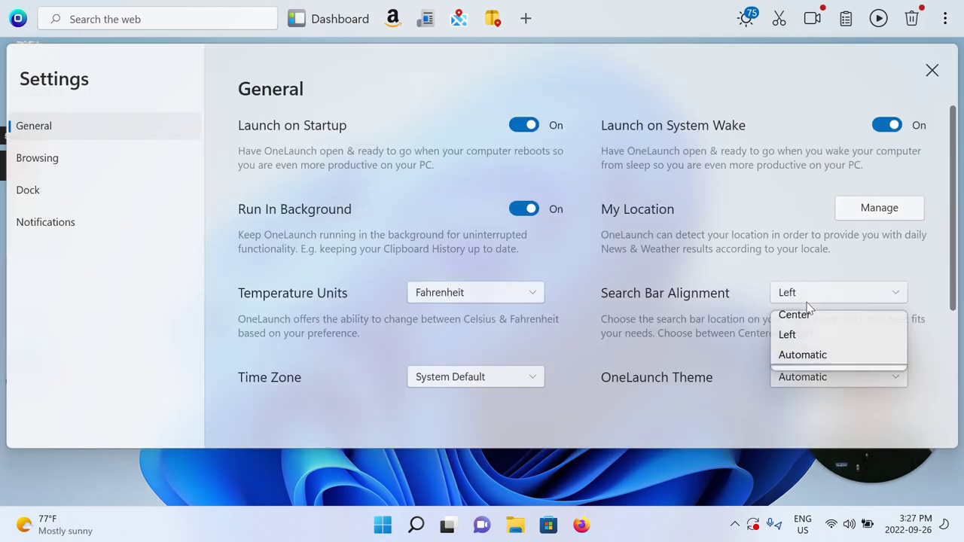
click(844, 362)
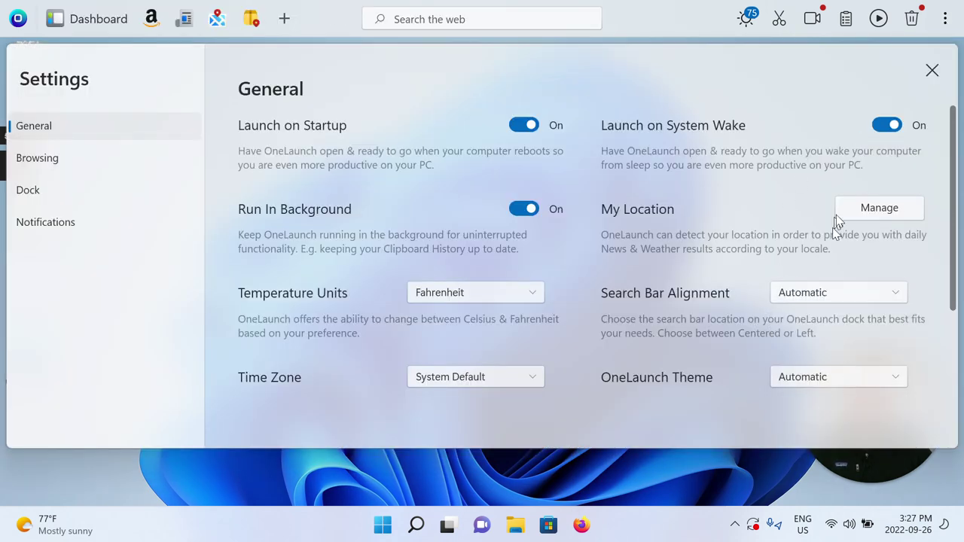
click(932, 70)
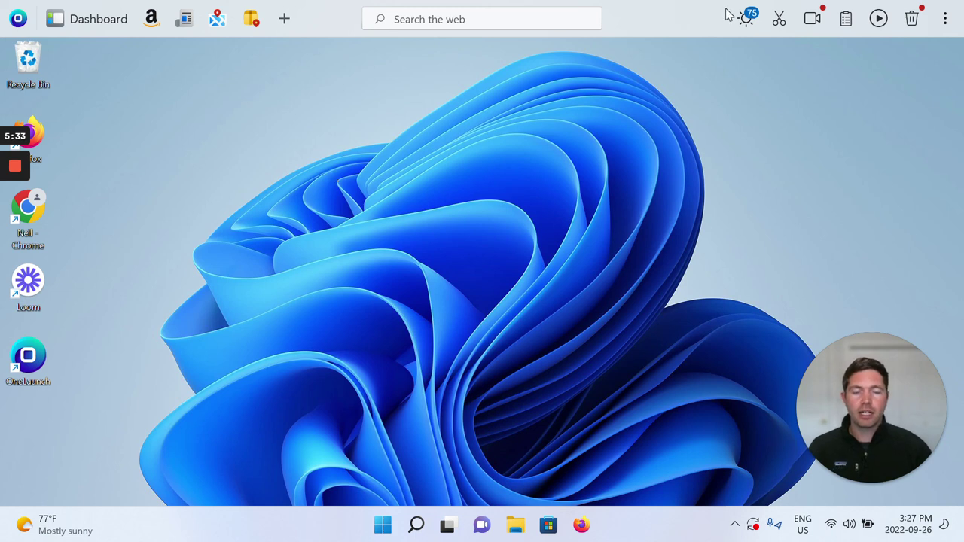
click(944, 20)
click(908, 130)
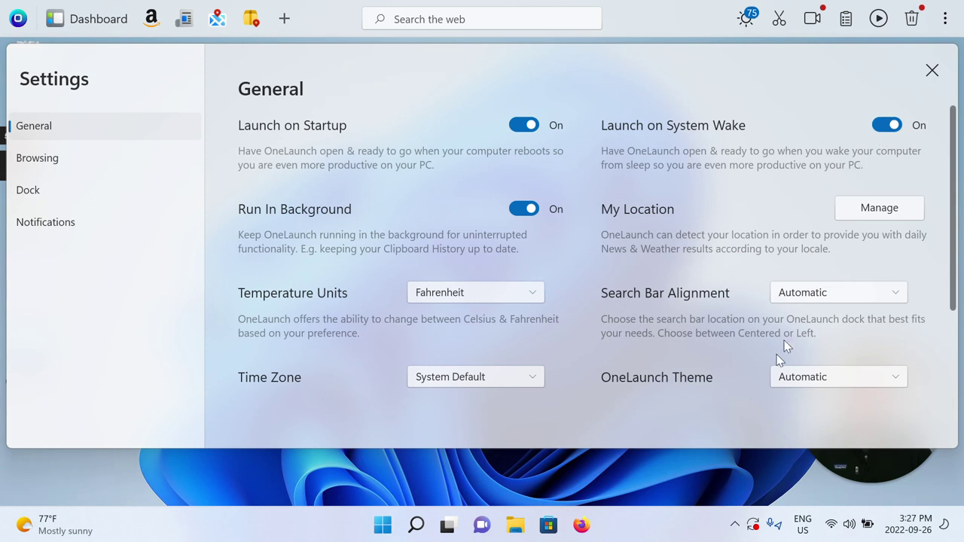
click(877, 294)
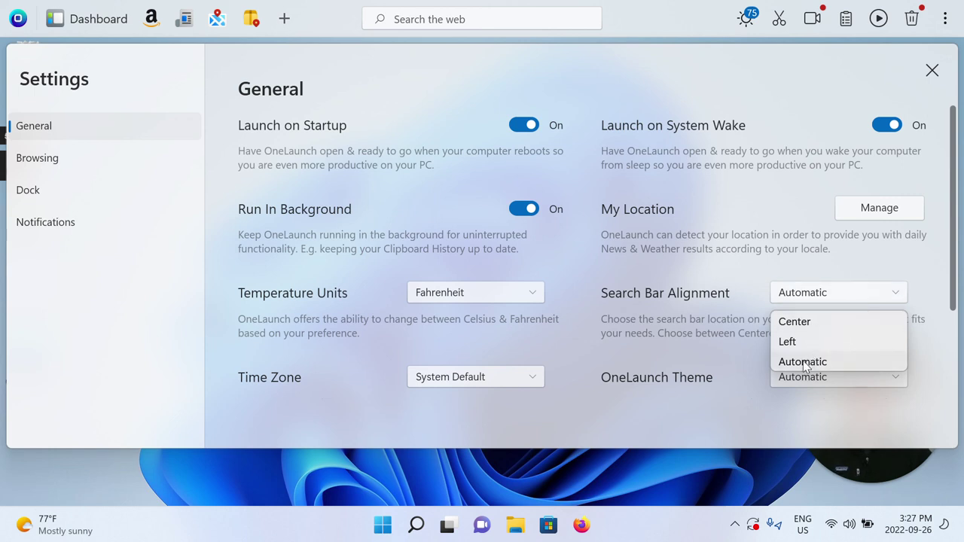
click(930, 71)
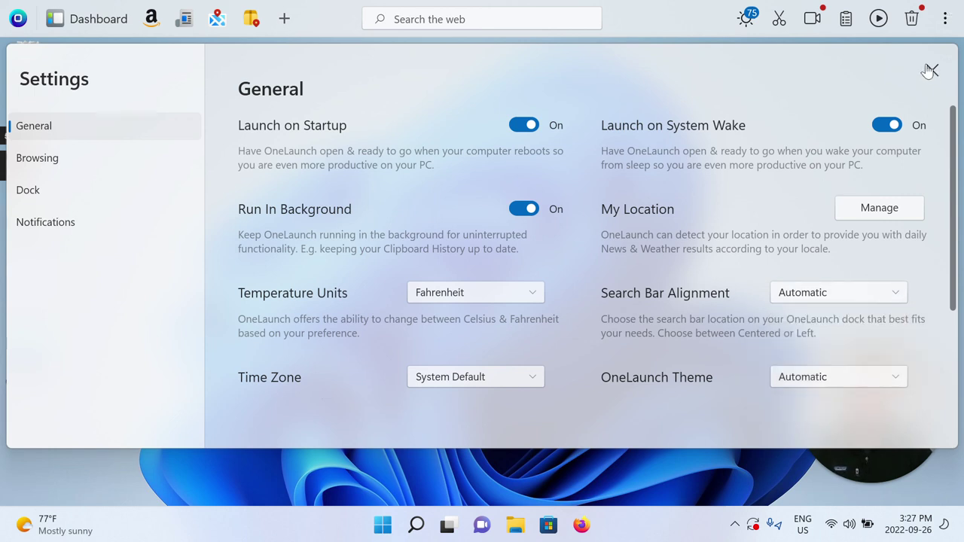
click(931, 71)
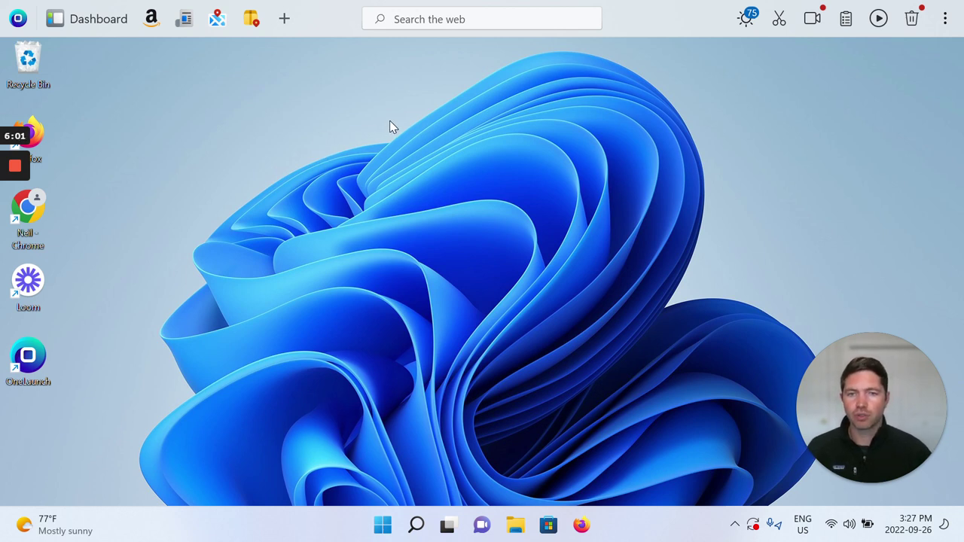
mouse_move(17, 171)
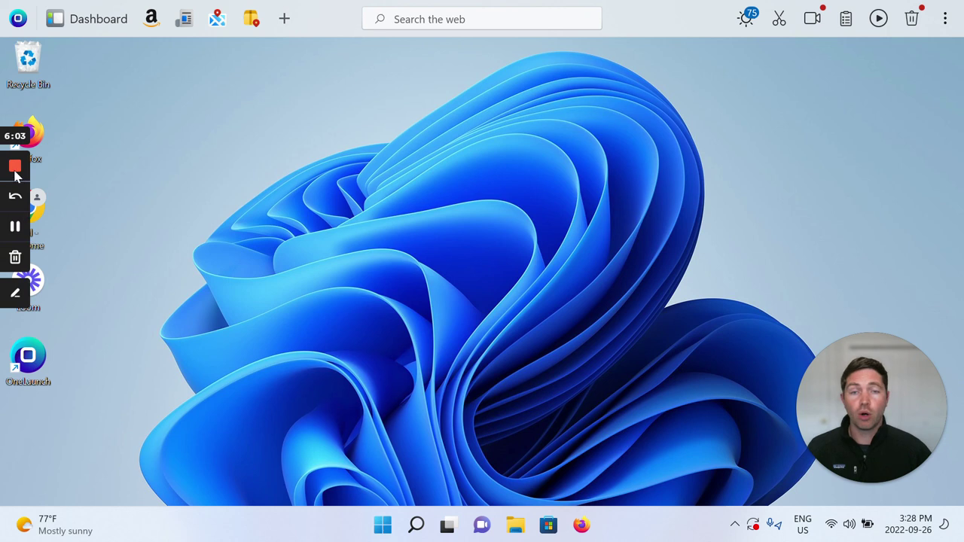